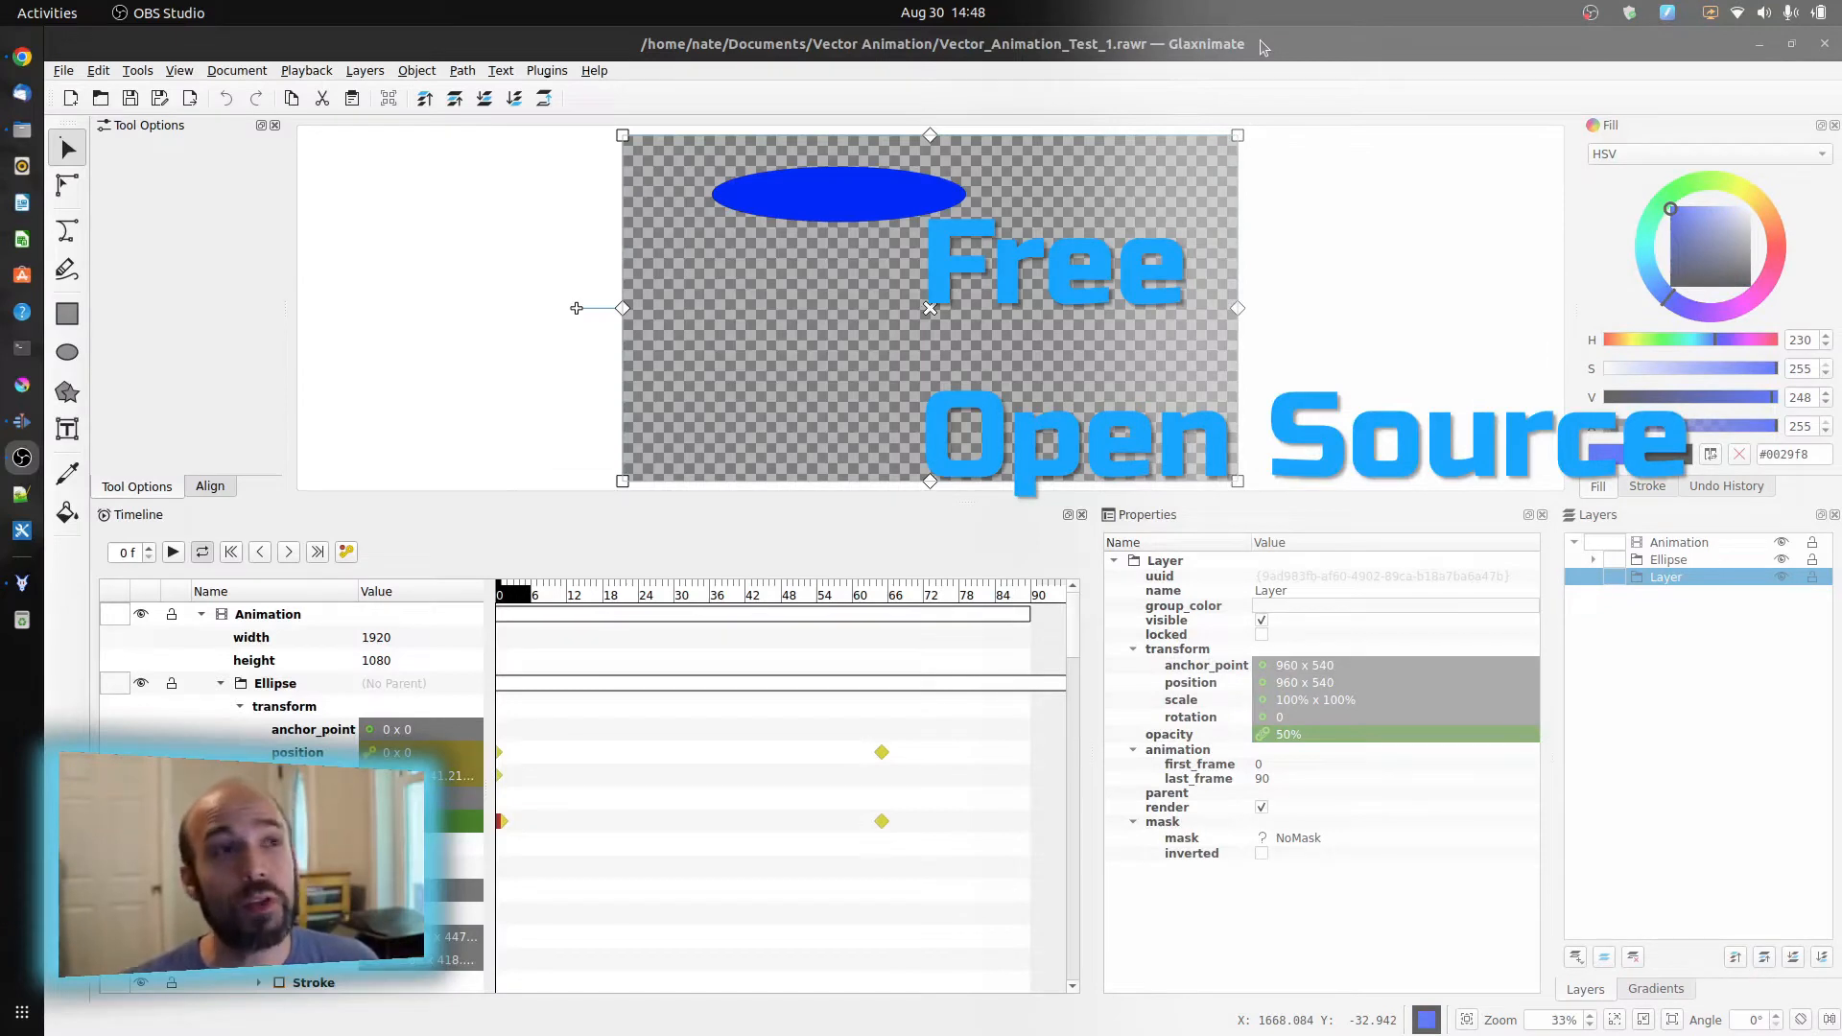
# Turn on keyframe recording and add a rotation keyframe to the Ellipse layer at frame 0.
pyautogui.moveTo(520, 601)
pyautogui.mouseDown()
pyautogui.moveTo(861, 617)
pyautogui.moveTo(523, 626)
pyautogui.mouseUp()
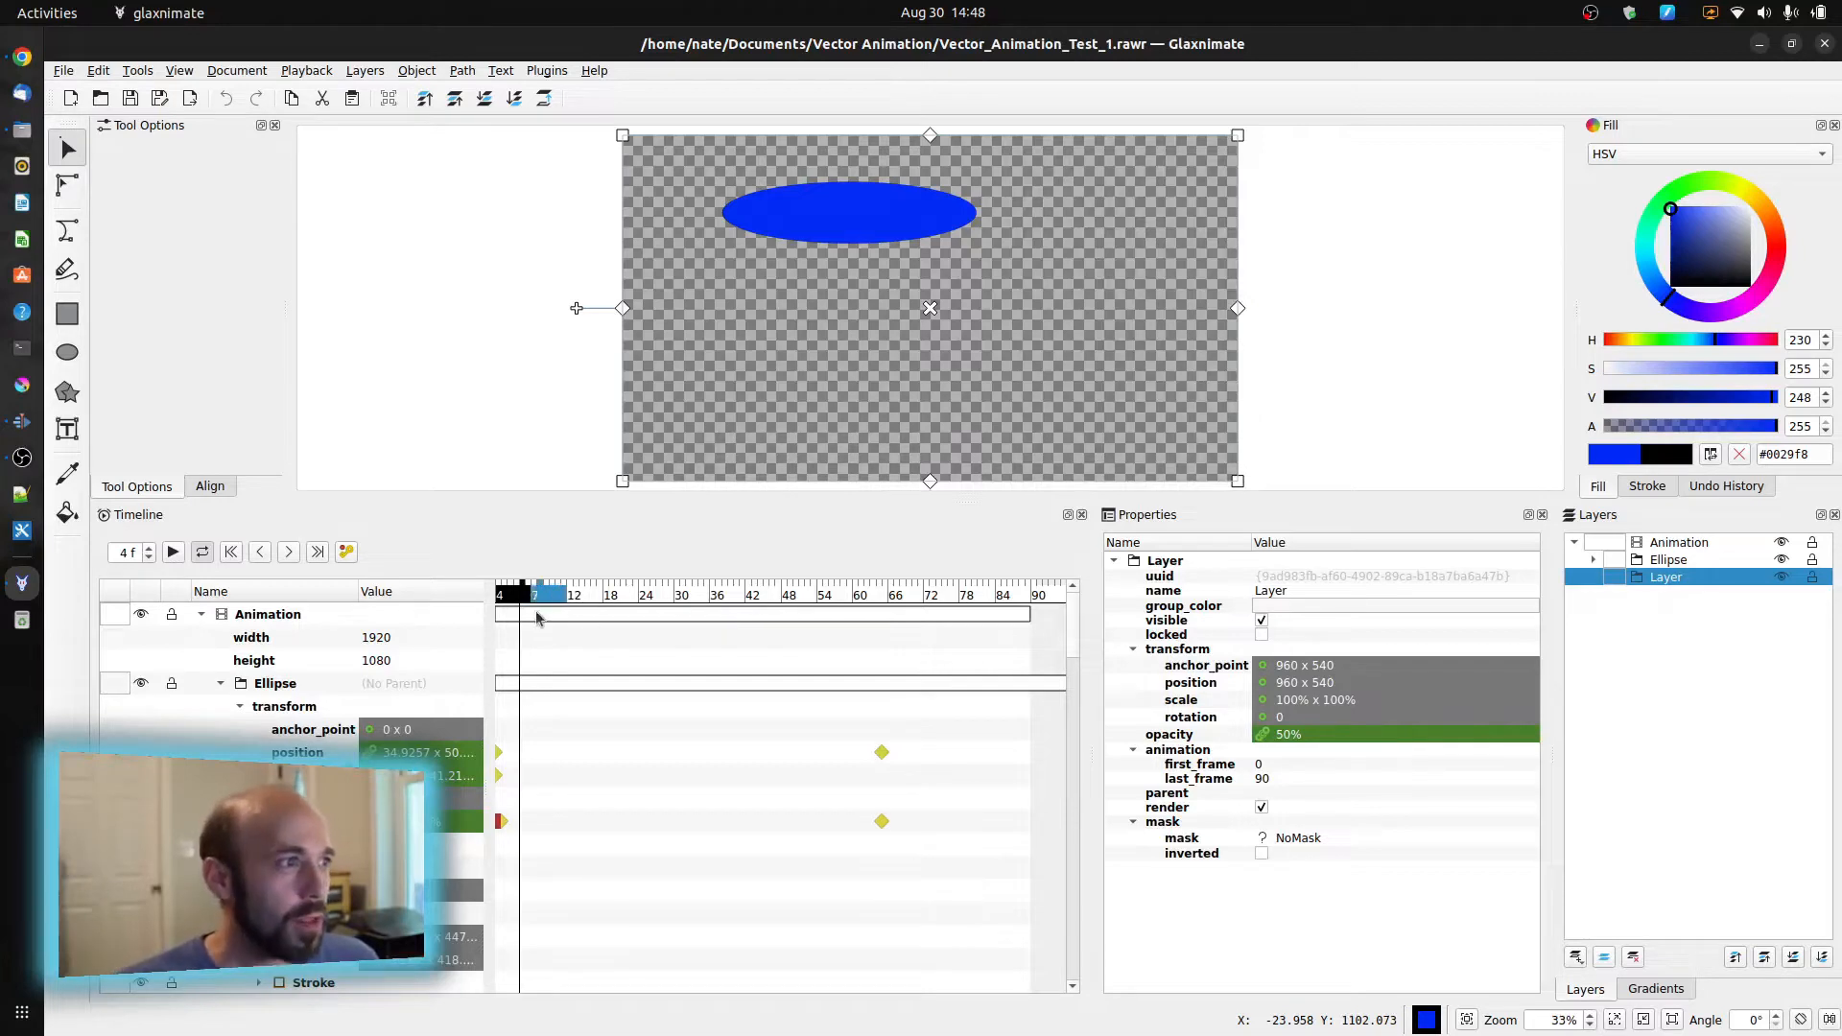
pyautogui.moveTo(524, 602); pyautogui.dragTo(487, 635)
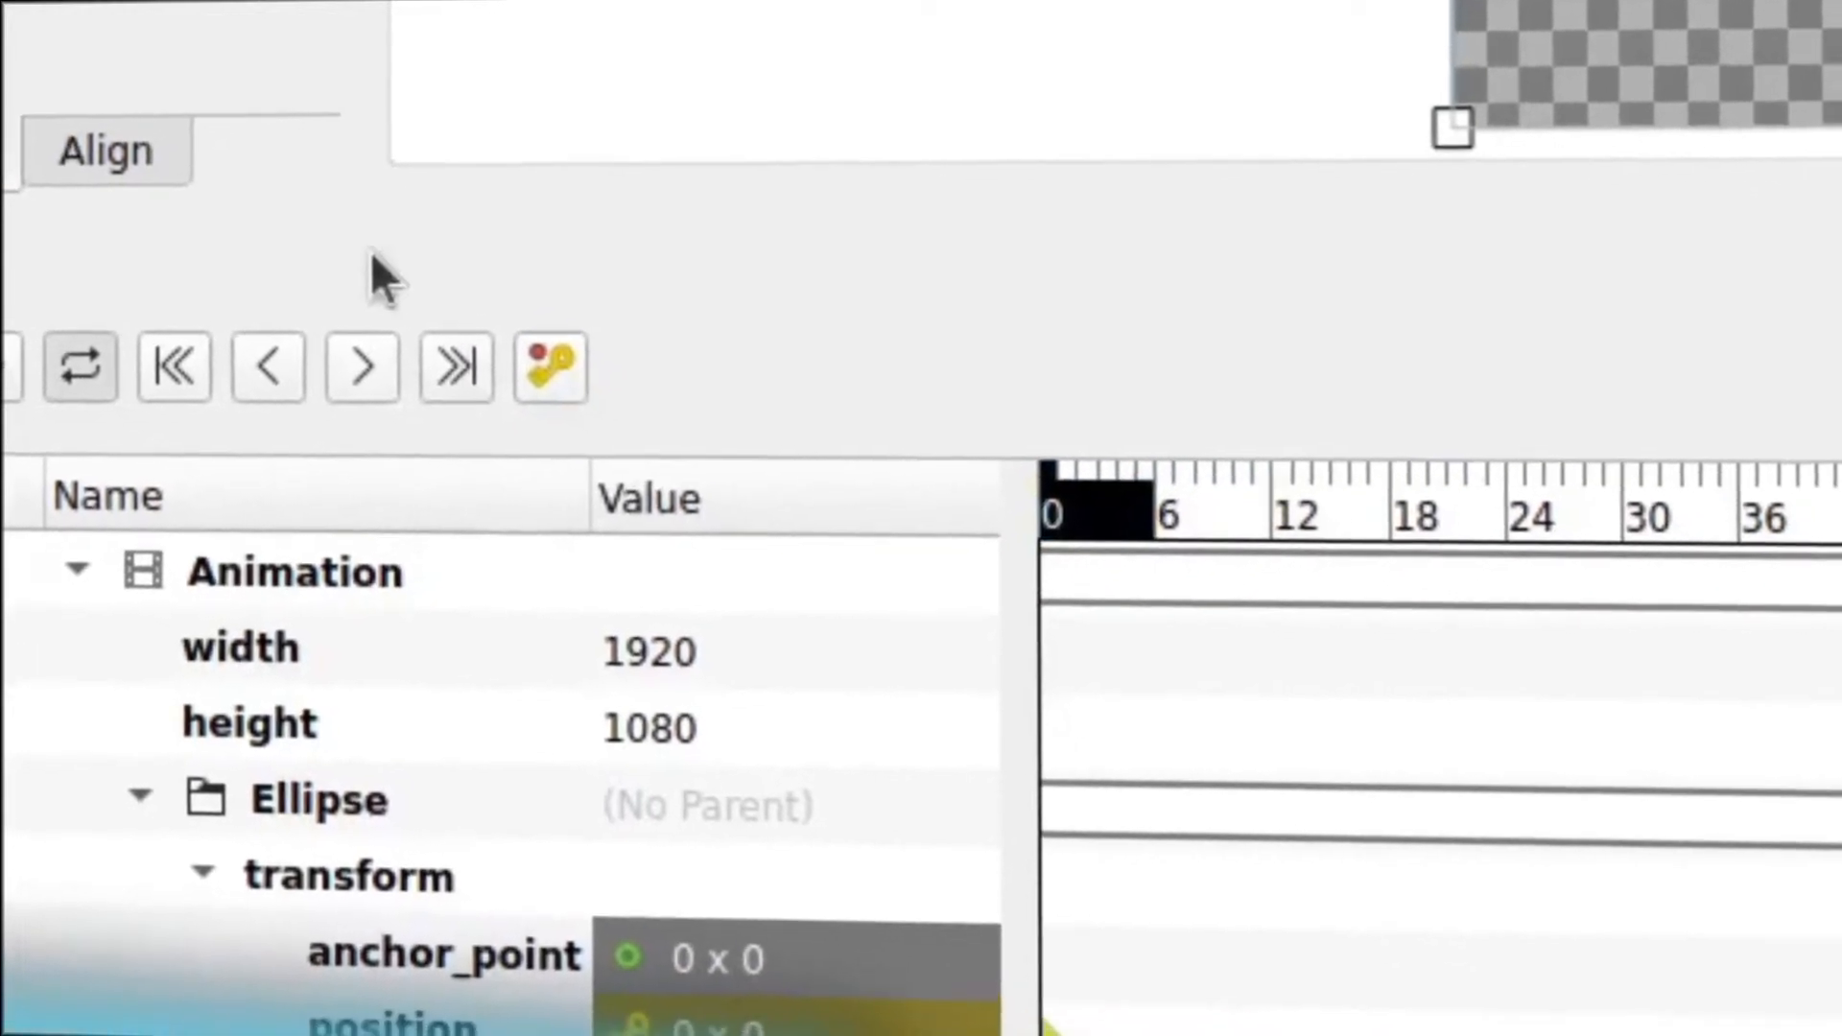
pyautogui.click(494, 343)
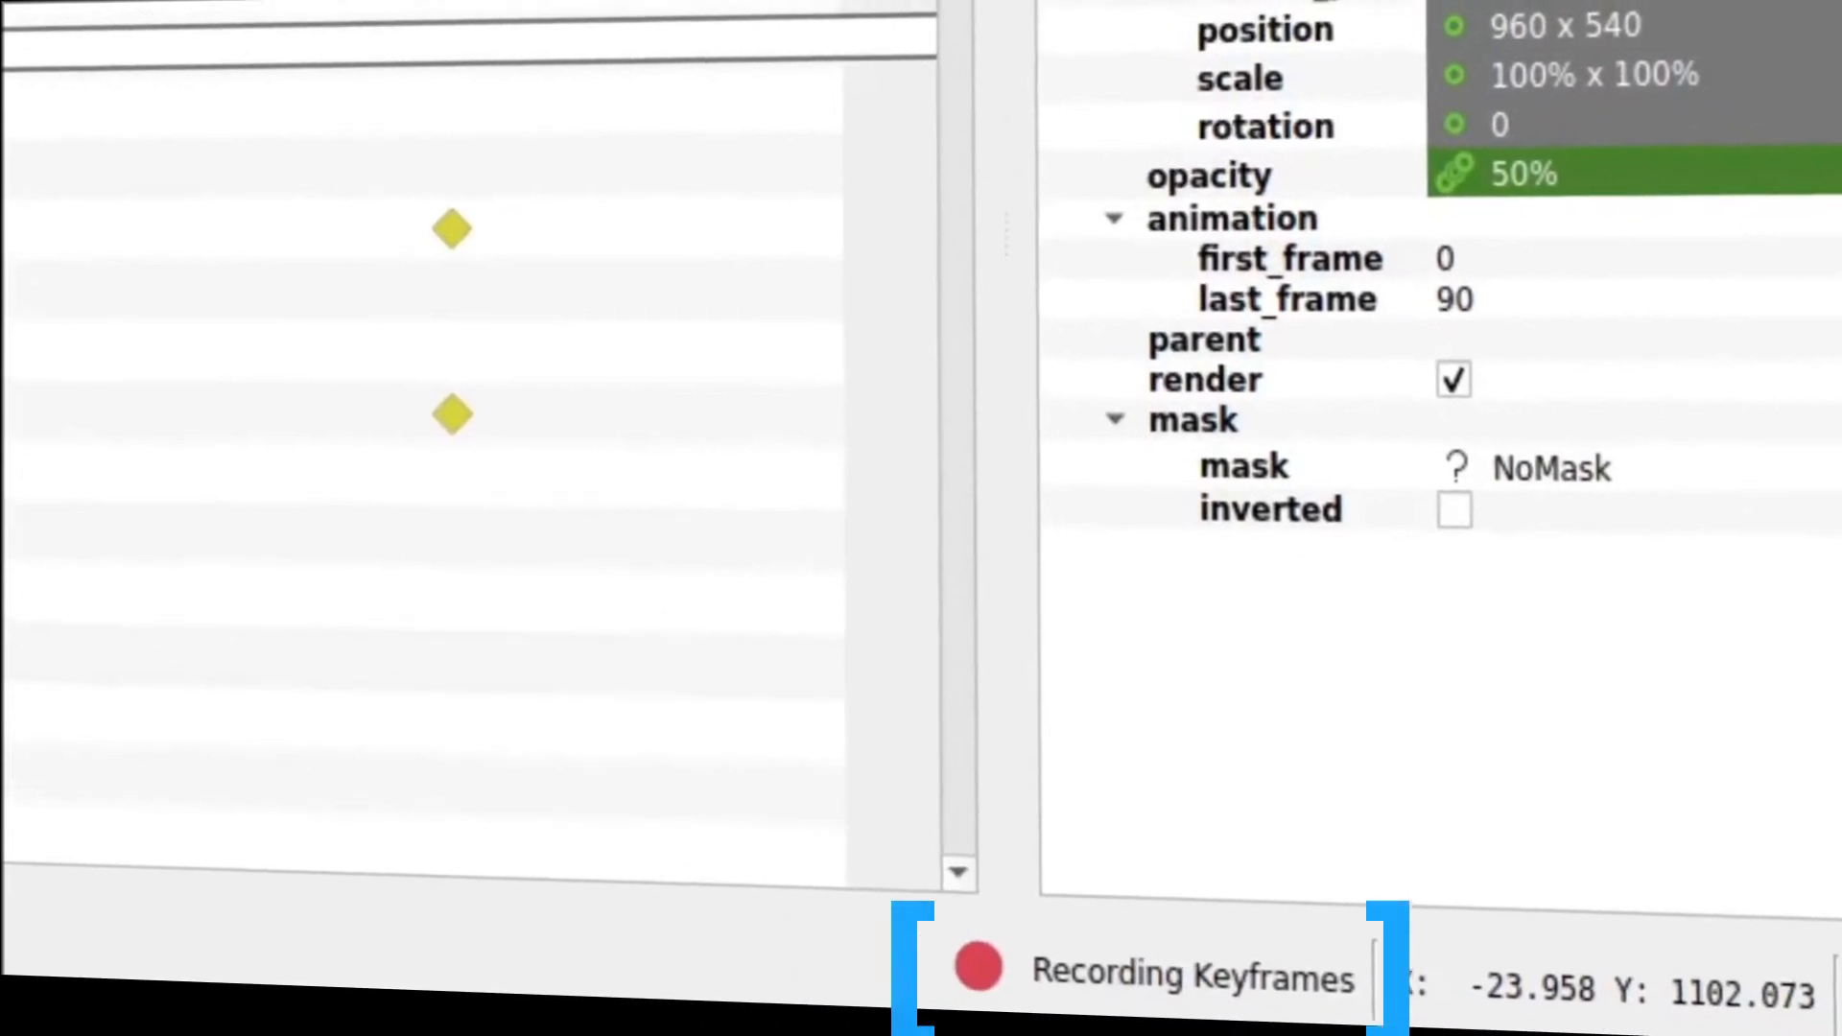
pyautogui.rightClick(3, 439)
pyautogui.click(7, 422)
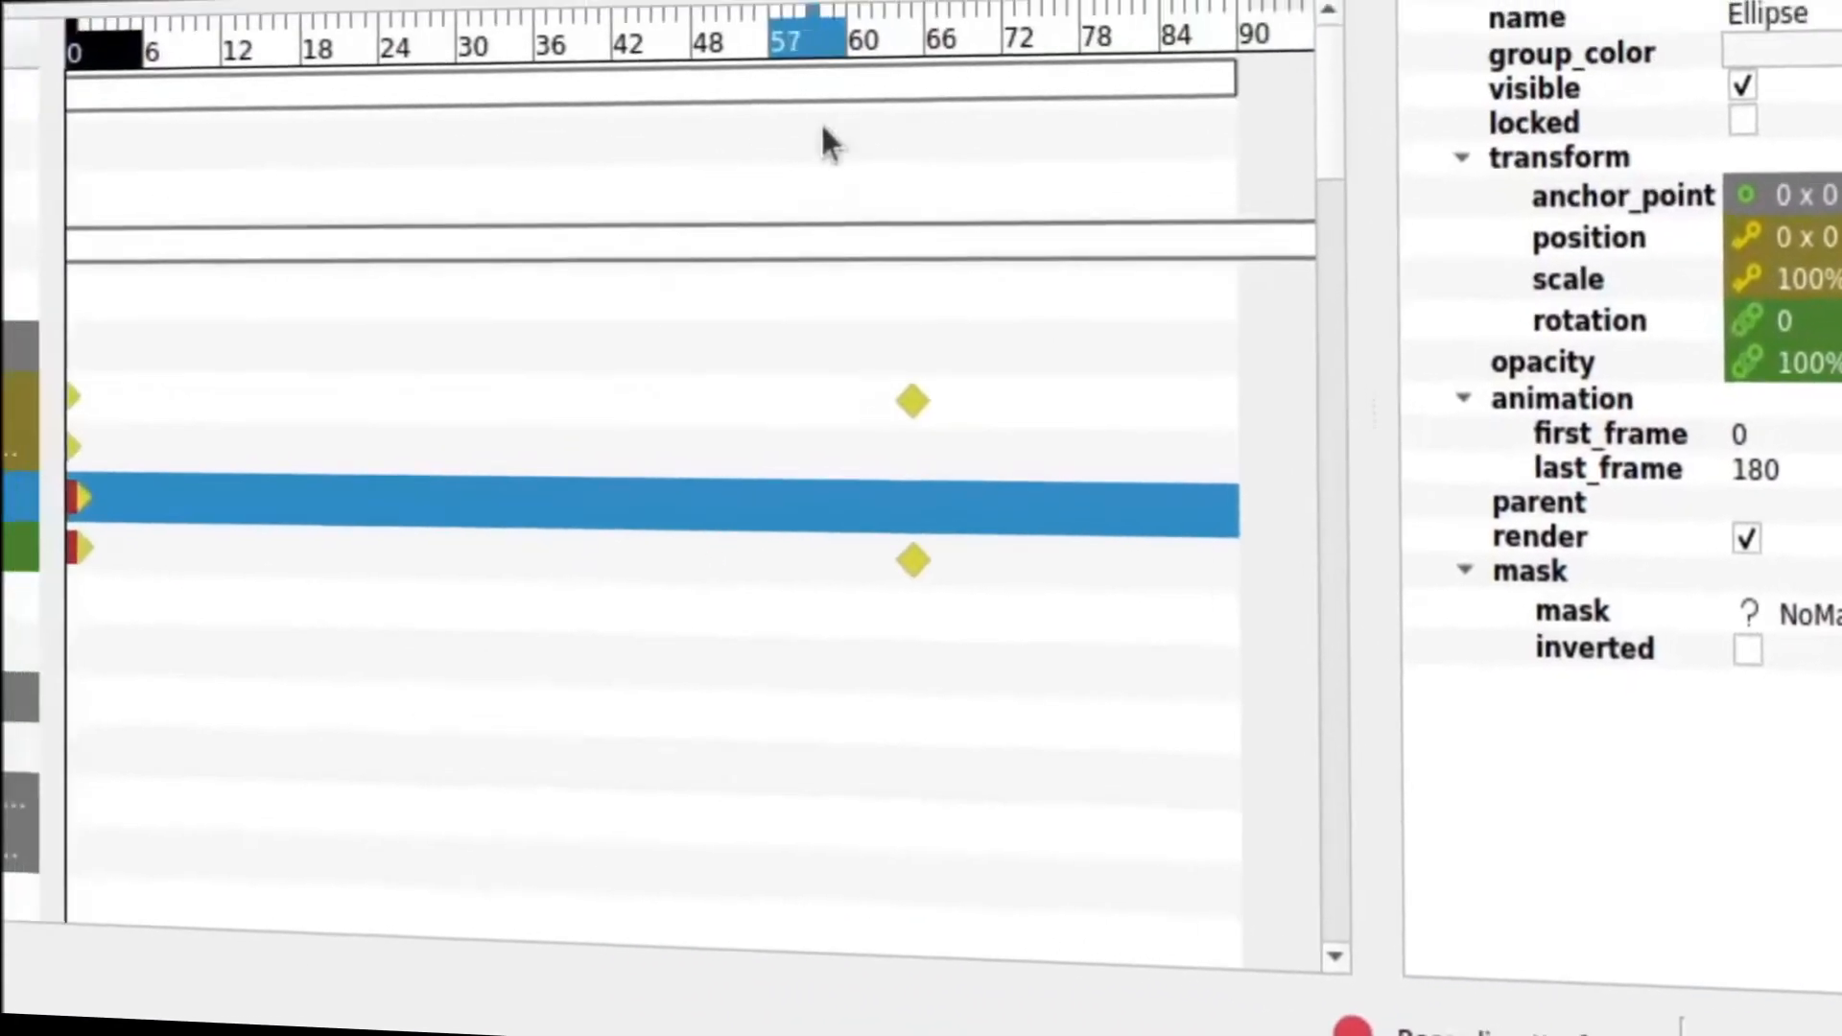
# Add a second rotation keyframe to the Ellipse layer at frame 64, aligned with its existing position keyframe.
pyautogui.click(998, 141)
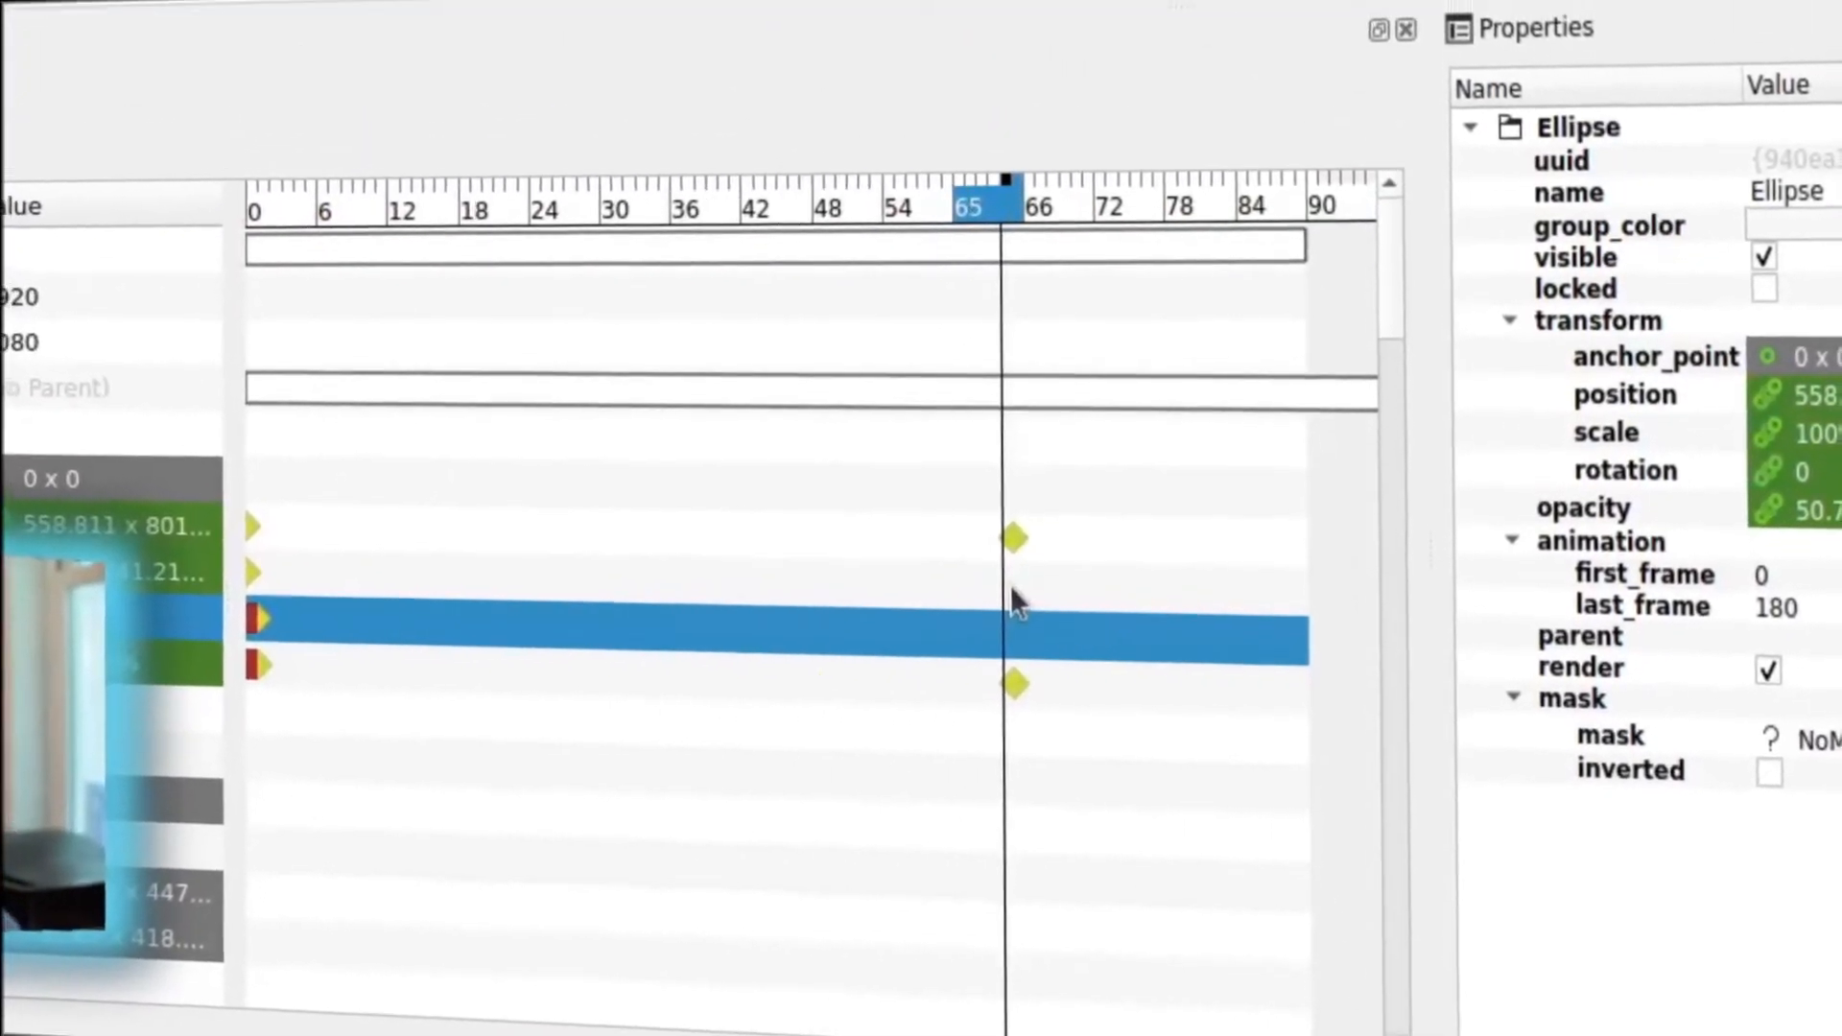
pyautogui.click(989, 533)
pyautogui.rightClick(1017, 640)
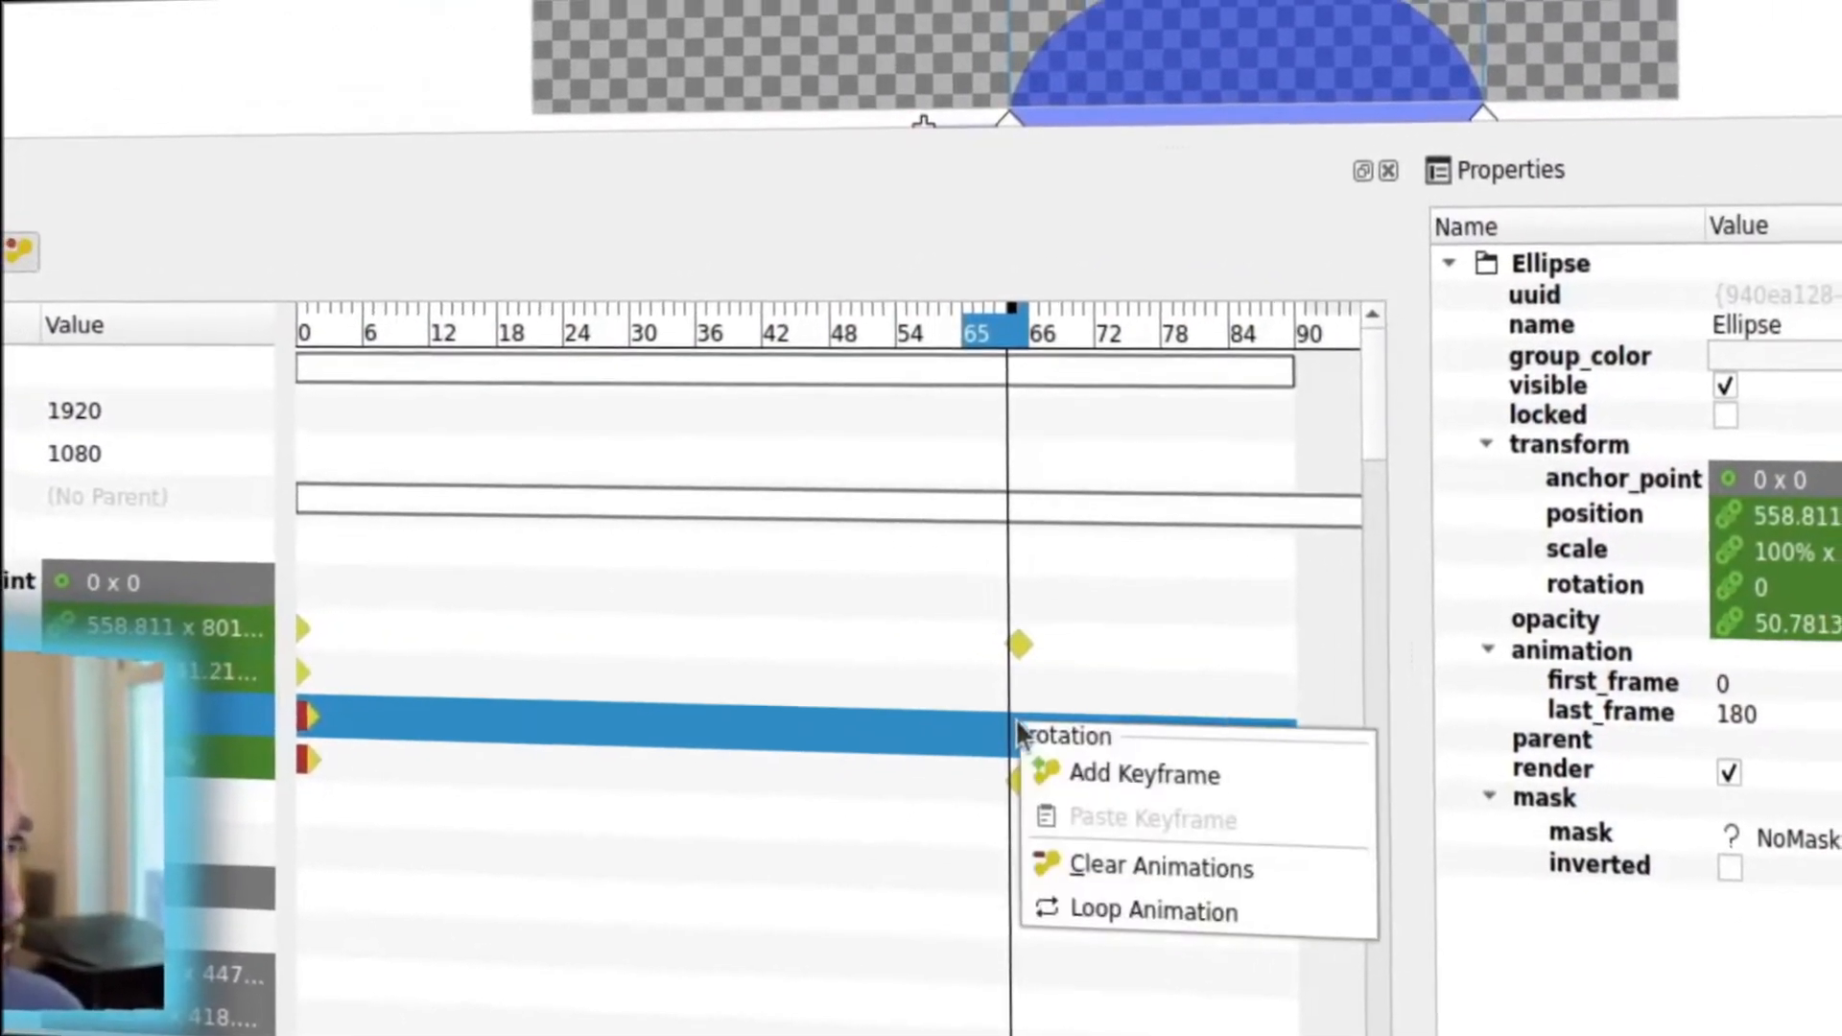
pyautogui.click(1052, 811)
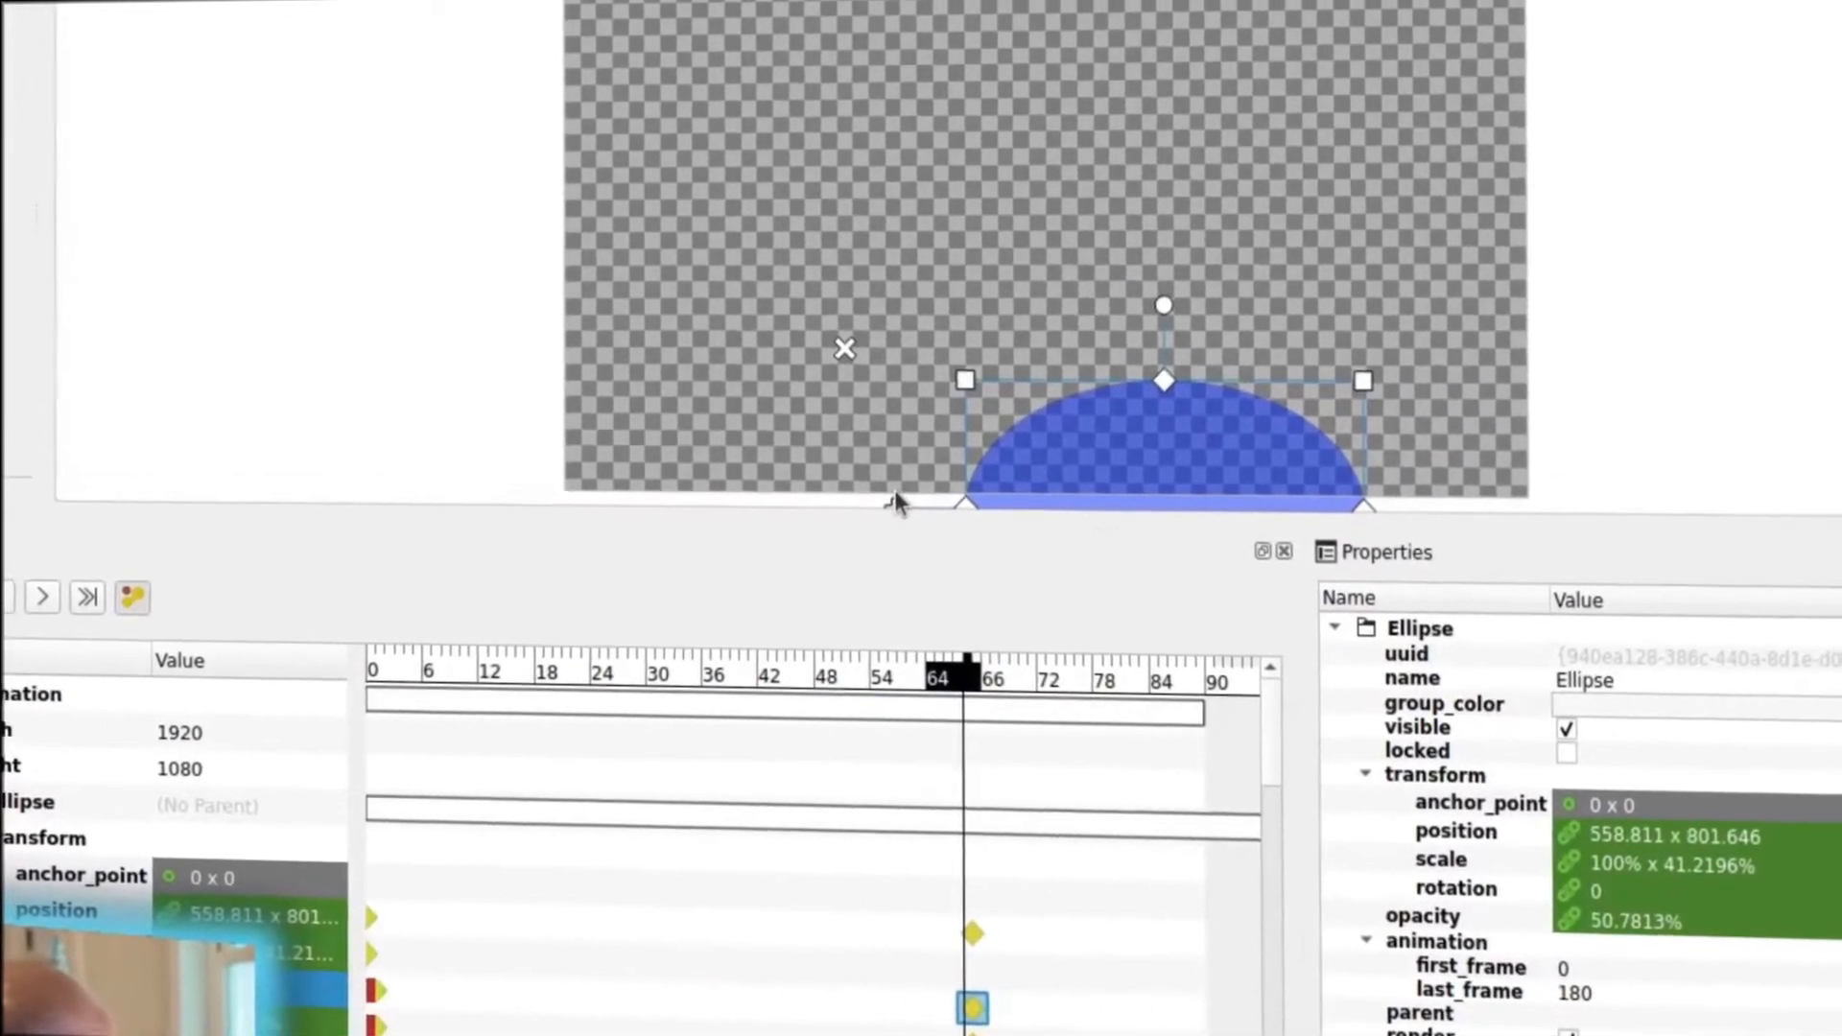
# Select the inner Ellipse group on the canvas and rotate it clockwise by about 66° at frame 64.
pyautogui.moveTo(901, 419); pyautogui.dragTo(956, 271)
pyautogui.moveTo(946, 366); pyautogui.dragTo(950, 368)
pyautogui.click(1178, 461)
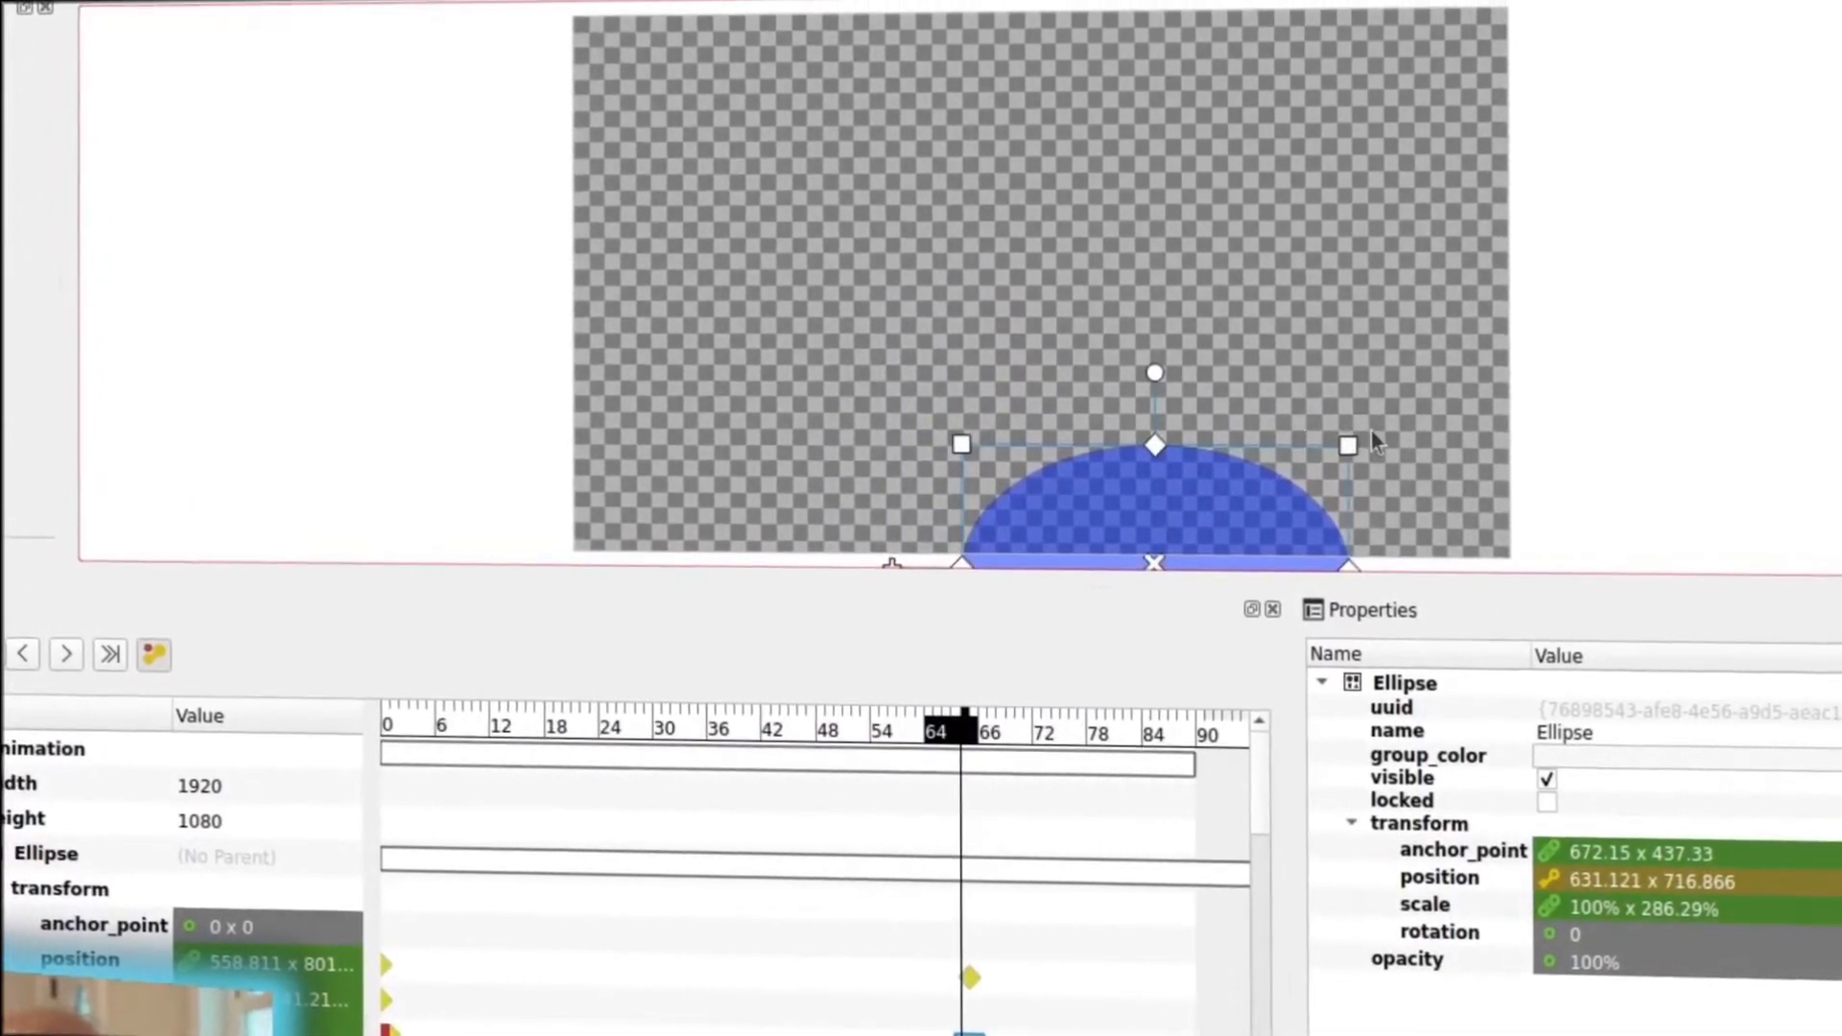
pyautogui.moveTo(1155, 378); pyautogui.dragTo(1466, 454)
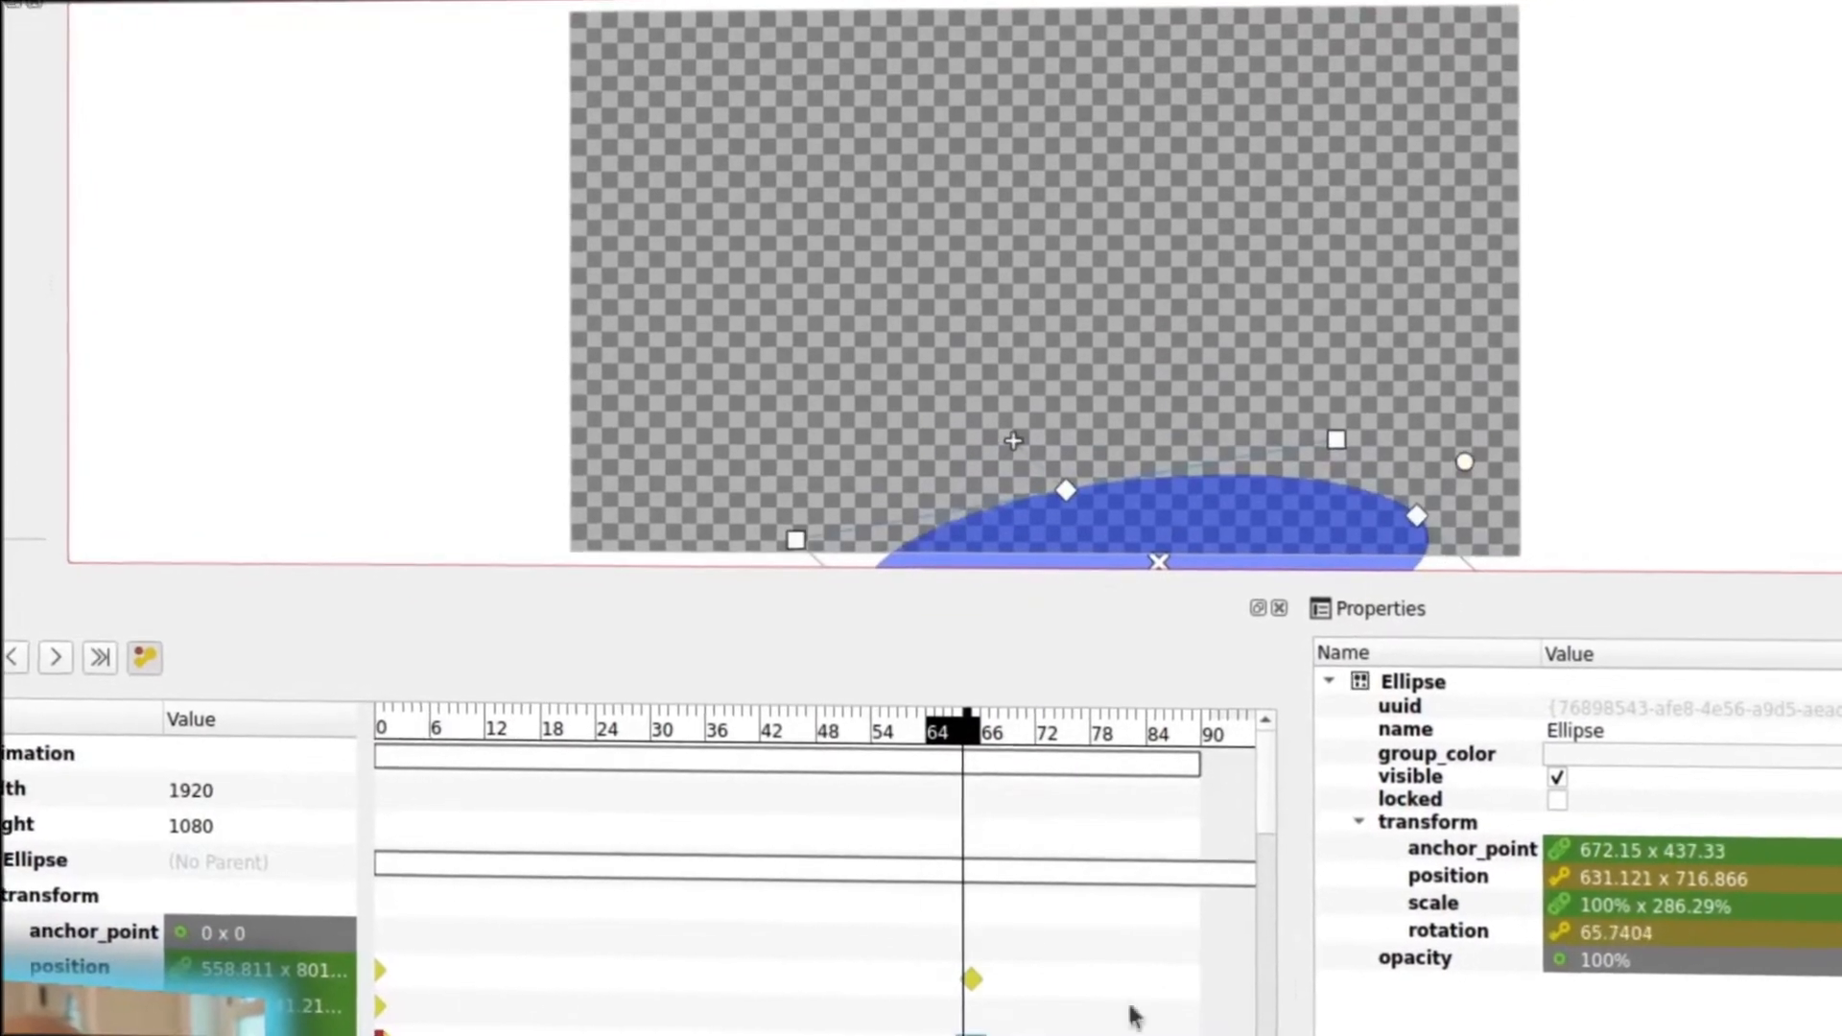
# Scrub the timeline between its start and the rotation keyframe to preview the motion, and look through the ellipse's animated properties.
pyautogui.moveTo(940, 726); pyautogui.dragTo(372, 737)
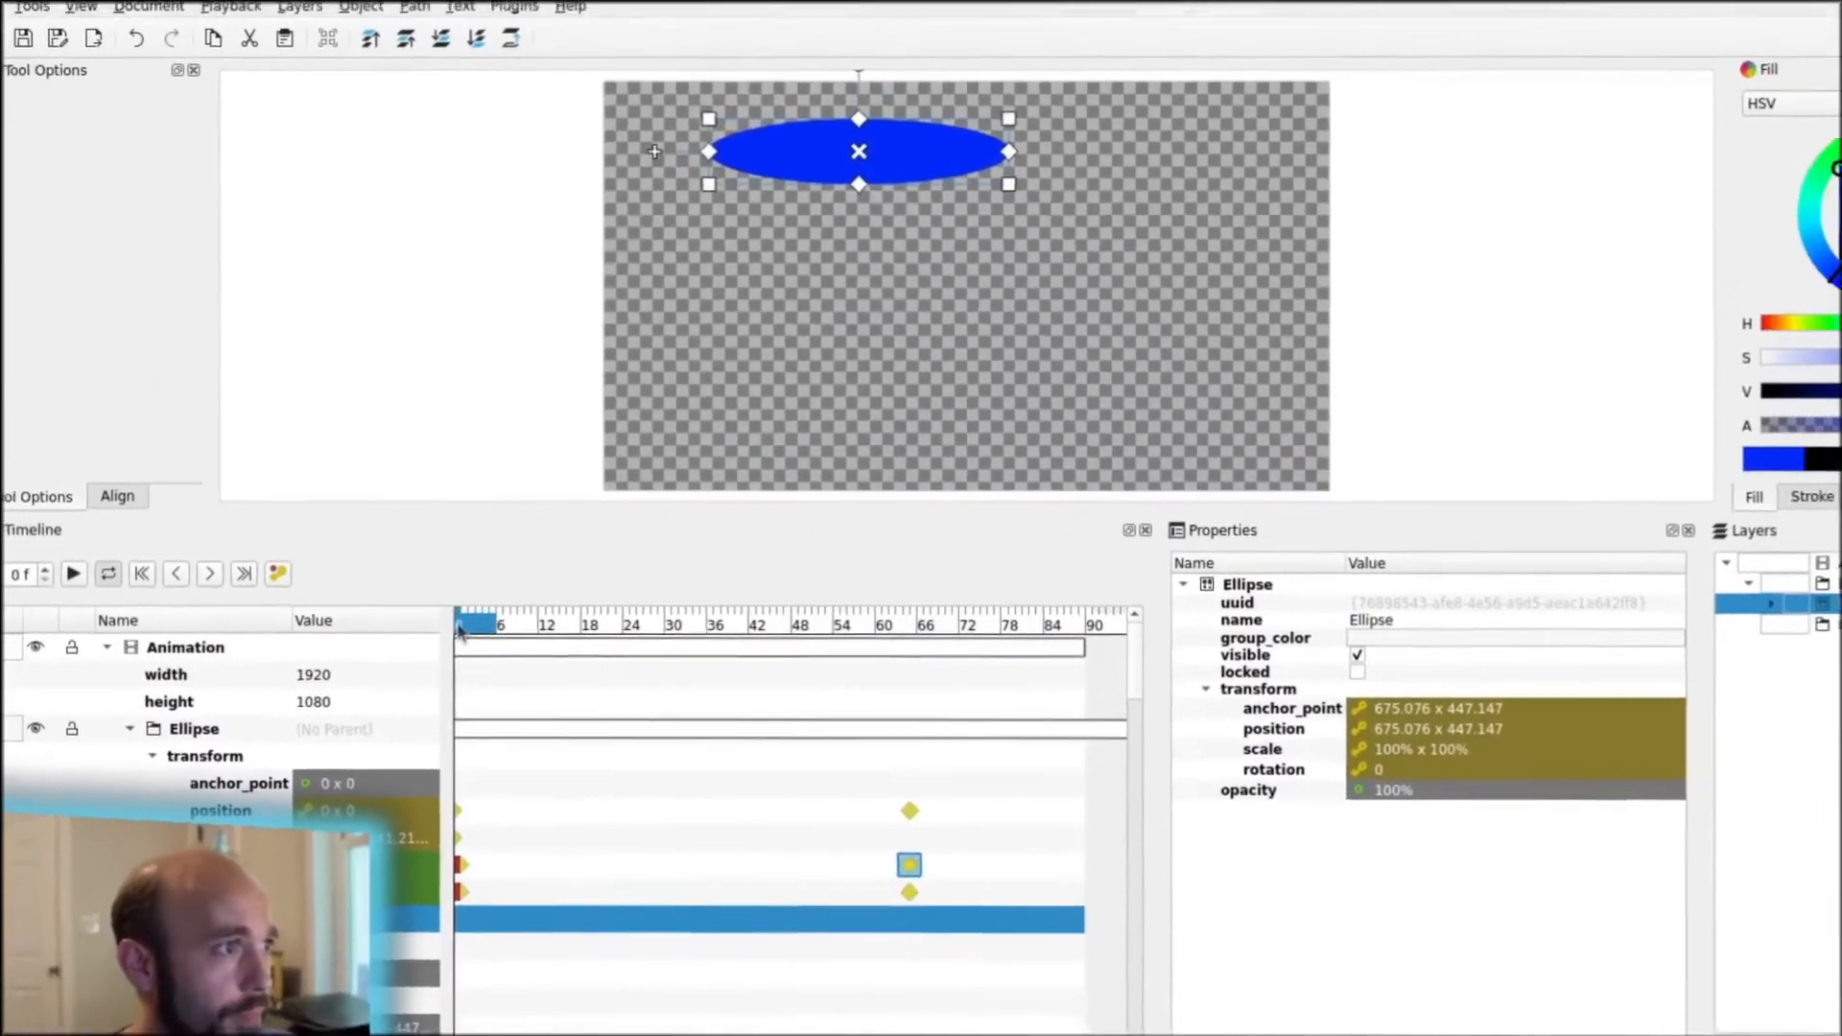
pyautogui.moveTo(531, 708); pyautogui.dragTo(875, 702)
pyautogui.moveTo(839, 635); pyautogui.dragTo(517, 633)
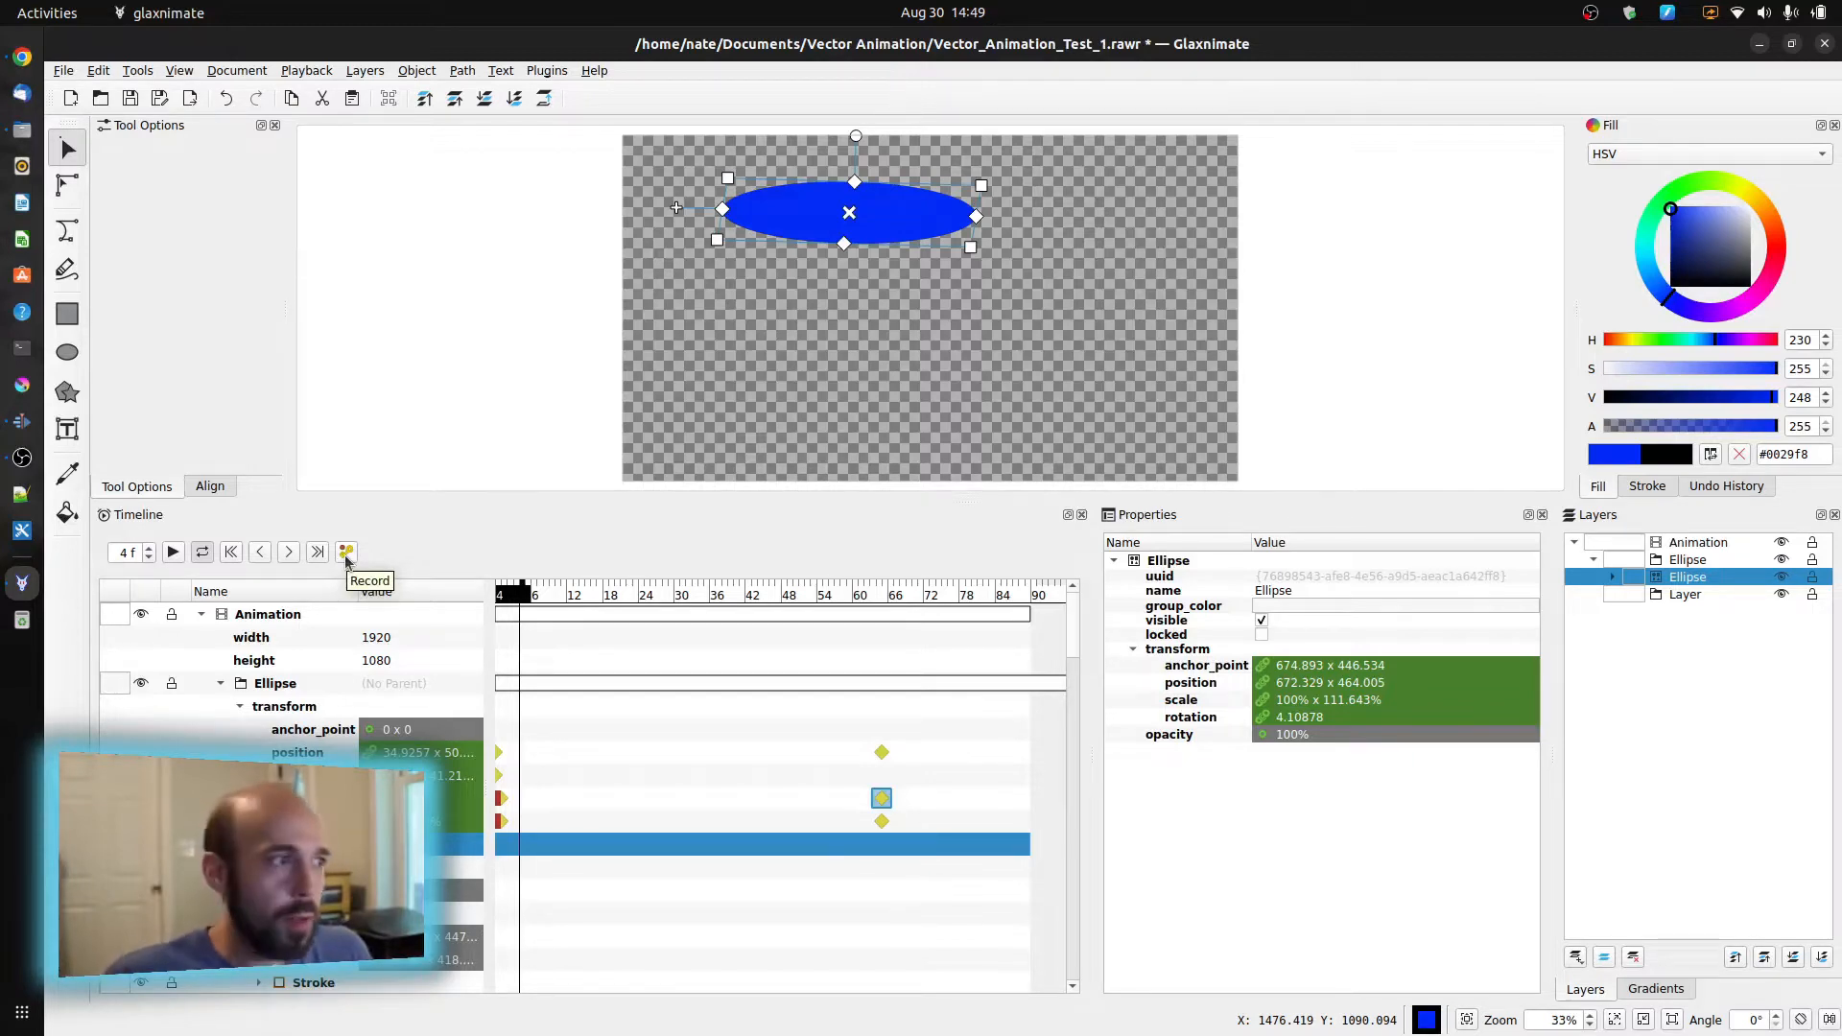
pyautogui.scroll(-2, 289, 750)
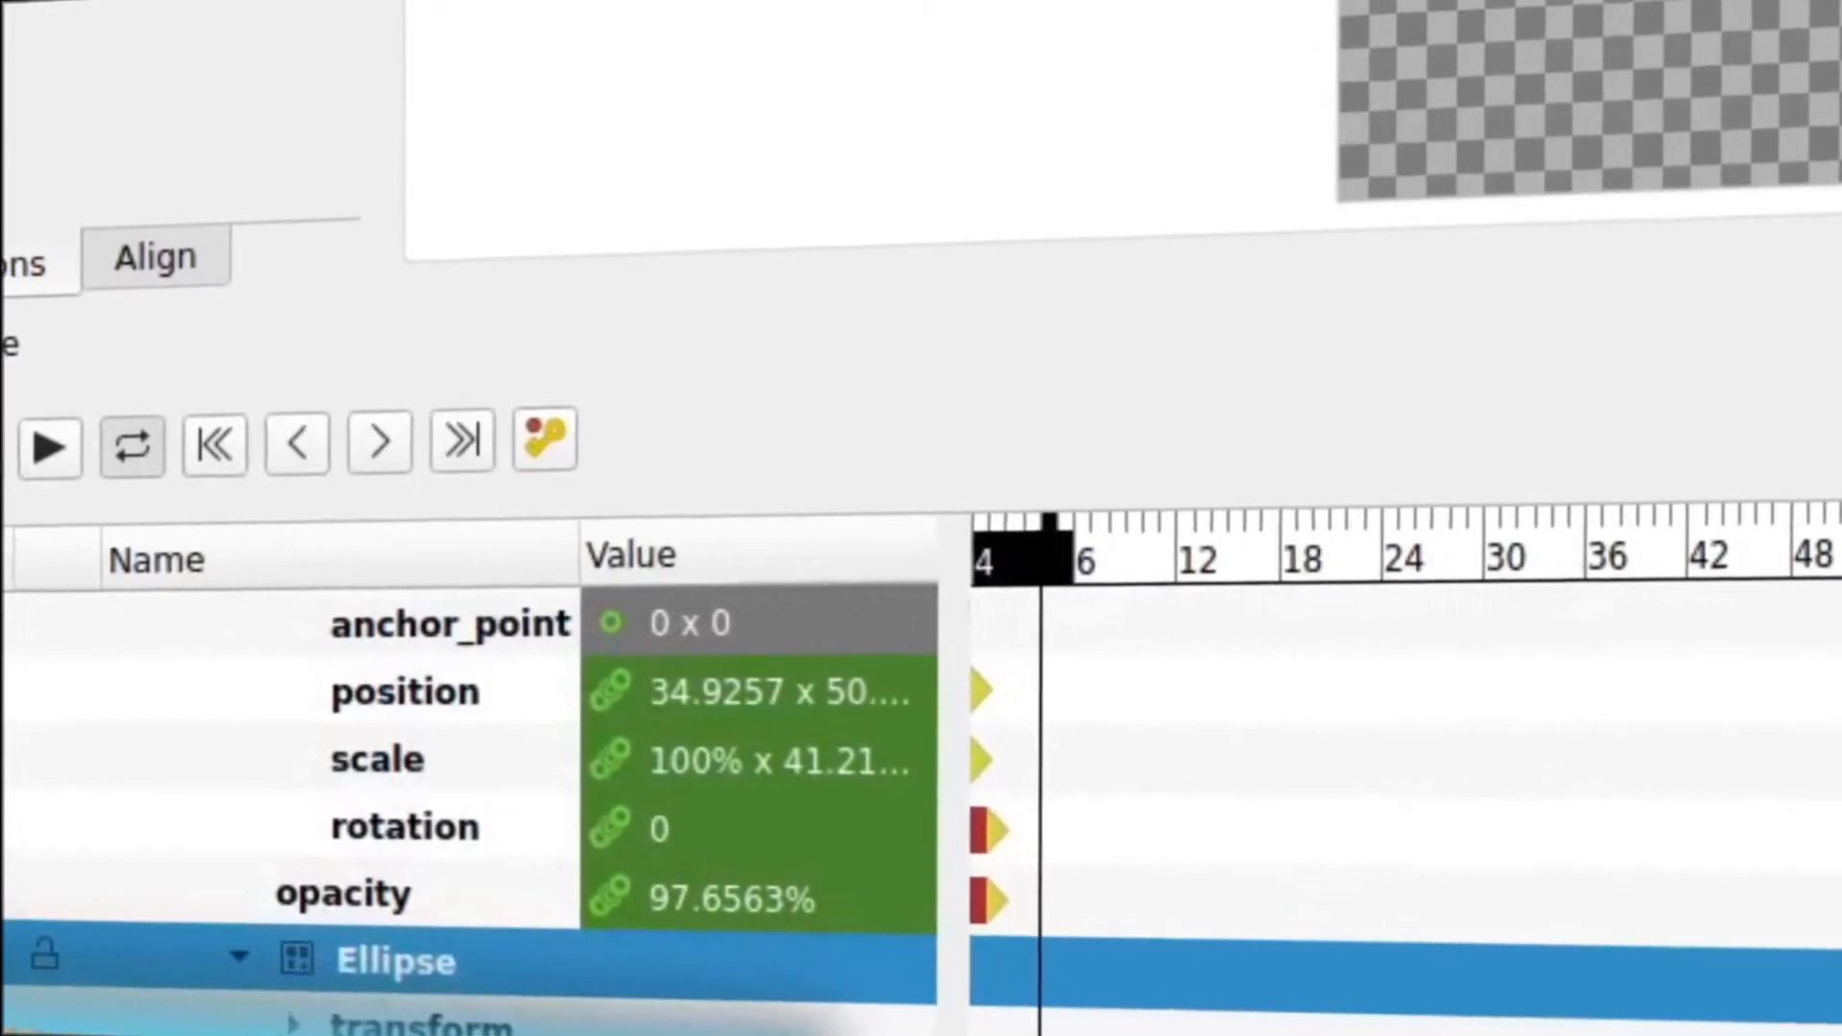
pyautogui.scroll(1, 347, 899)
pyautogui.scroll(4, 480, 816)
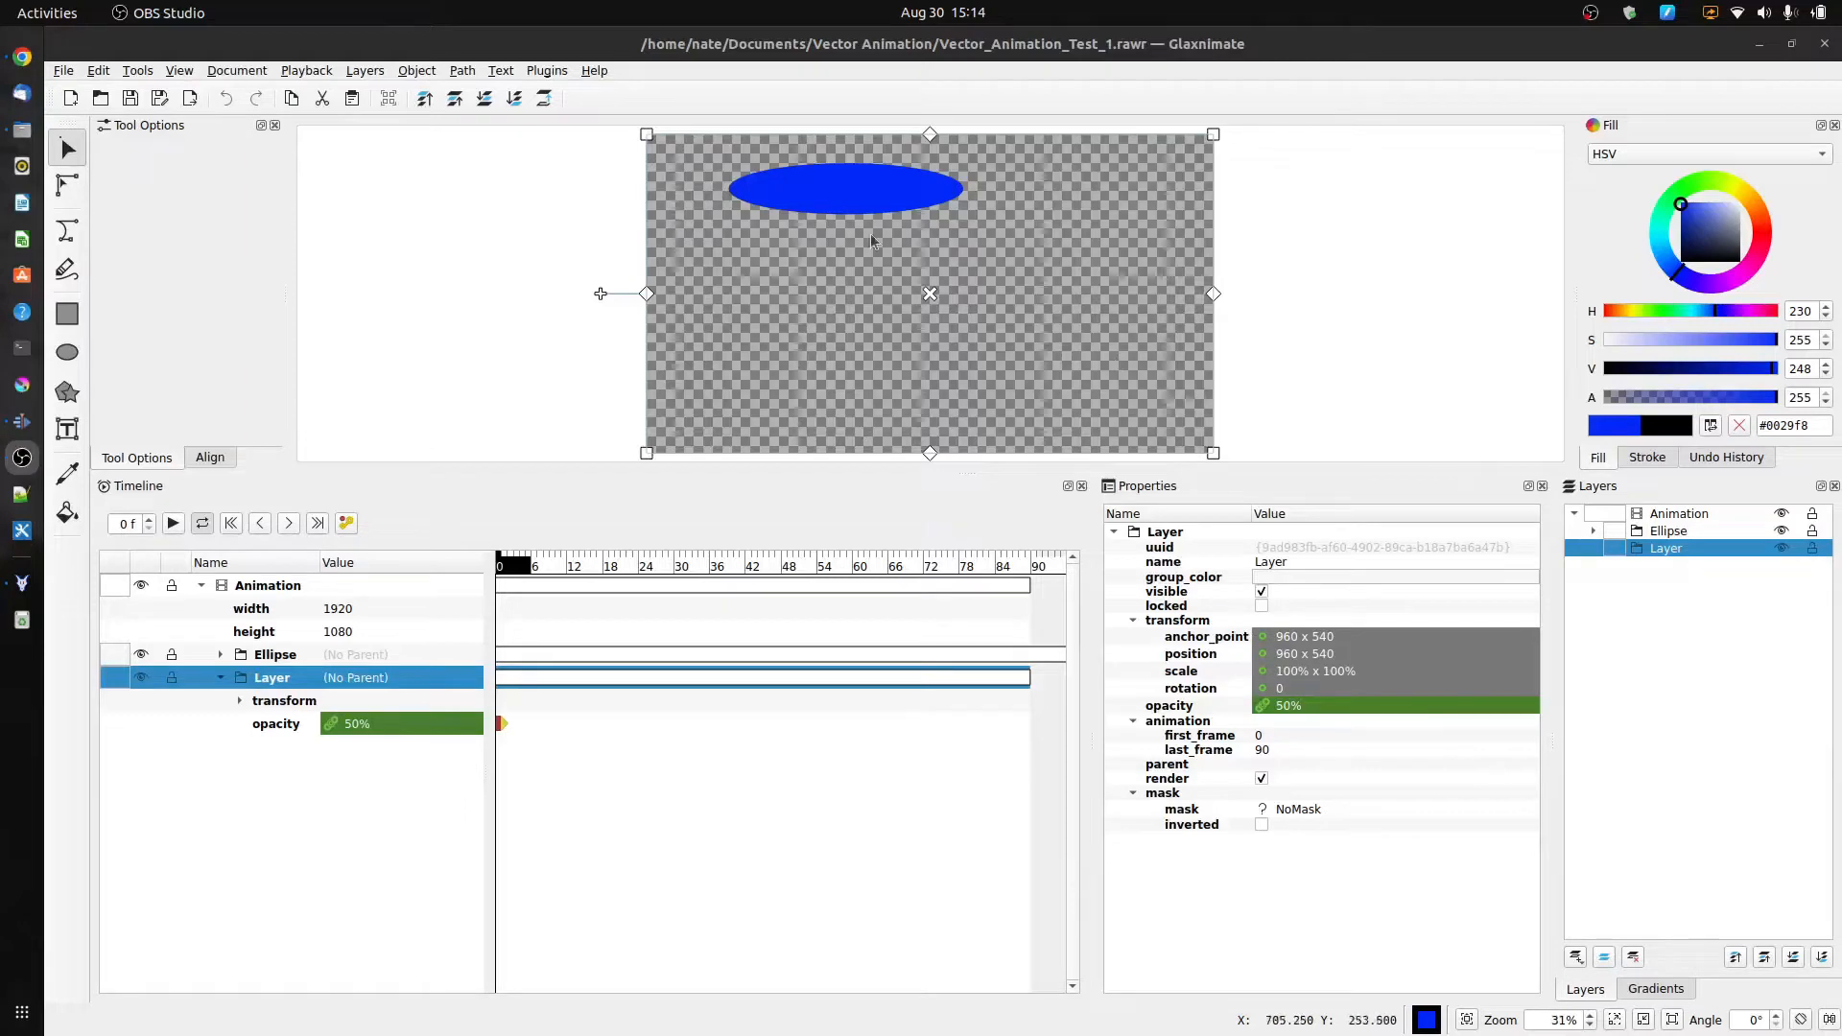
# Select the ellipse and then the lower layer in the layer list, and add a new layer.
pyautogui.click(833, 192)
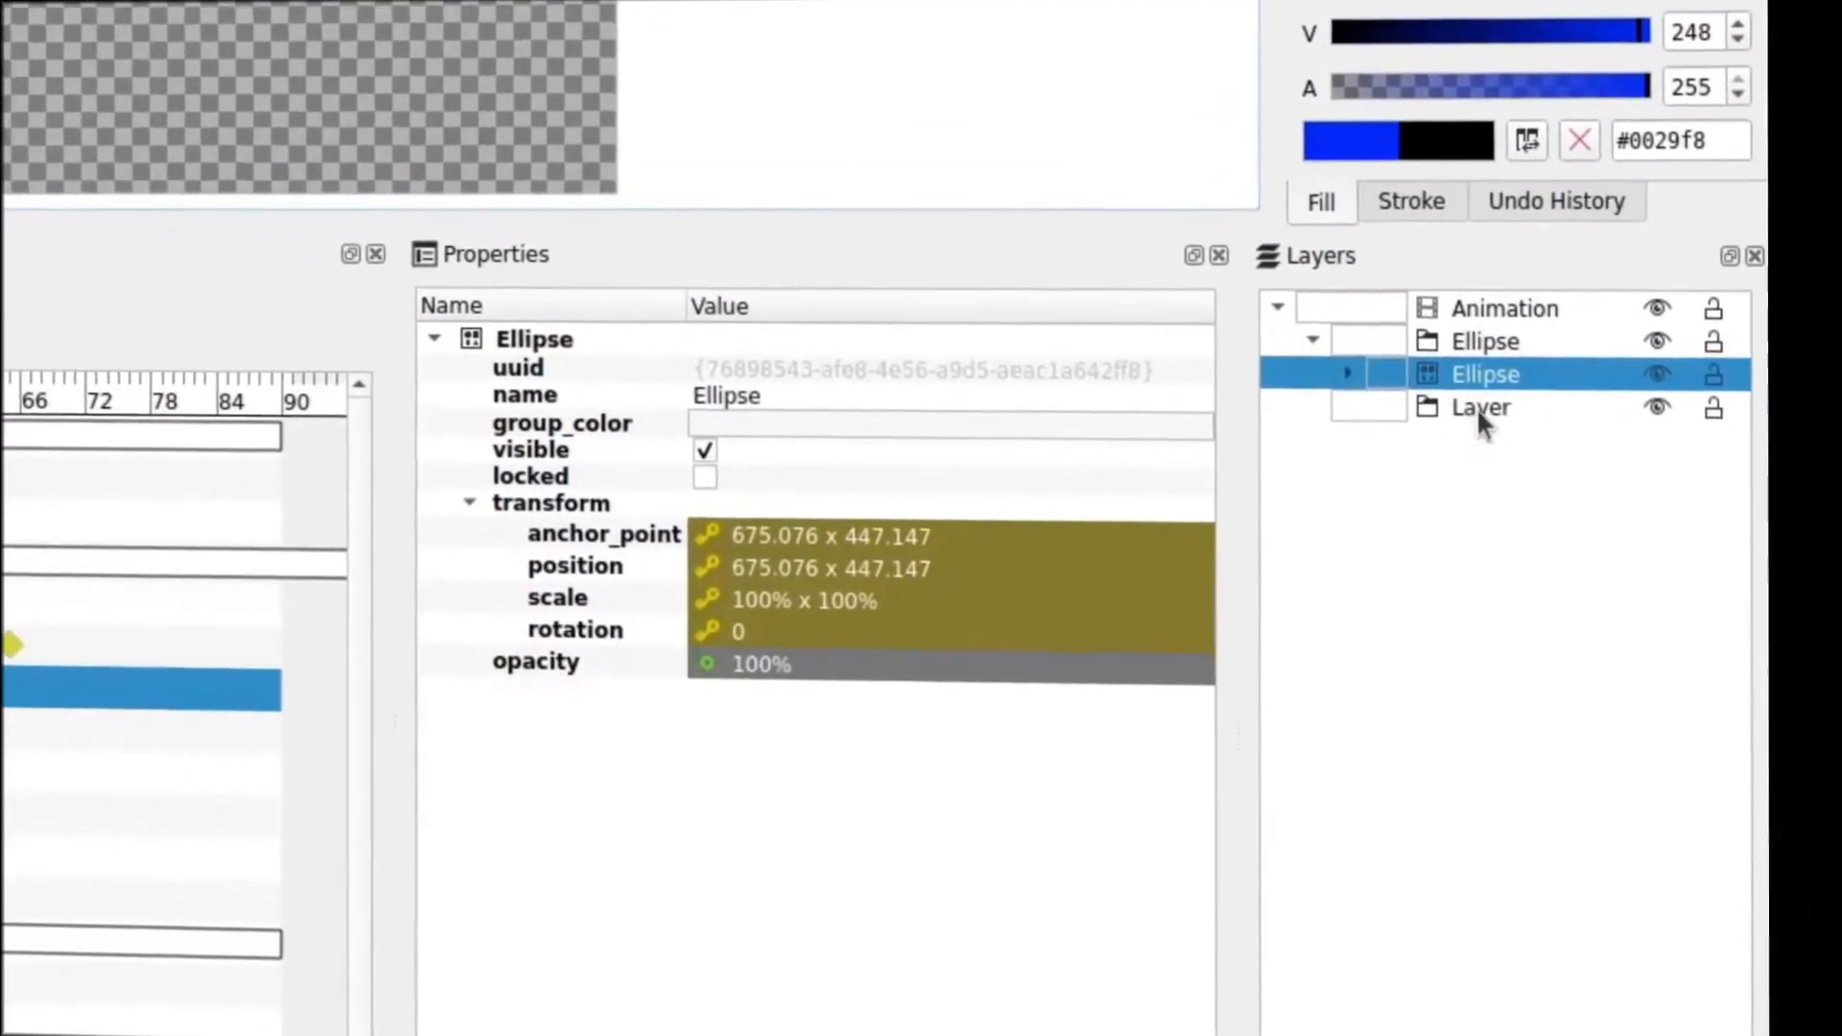
pyautogui.click(1496, 419)
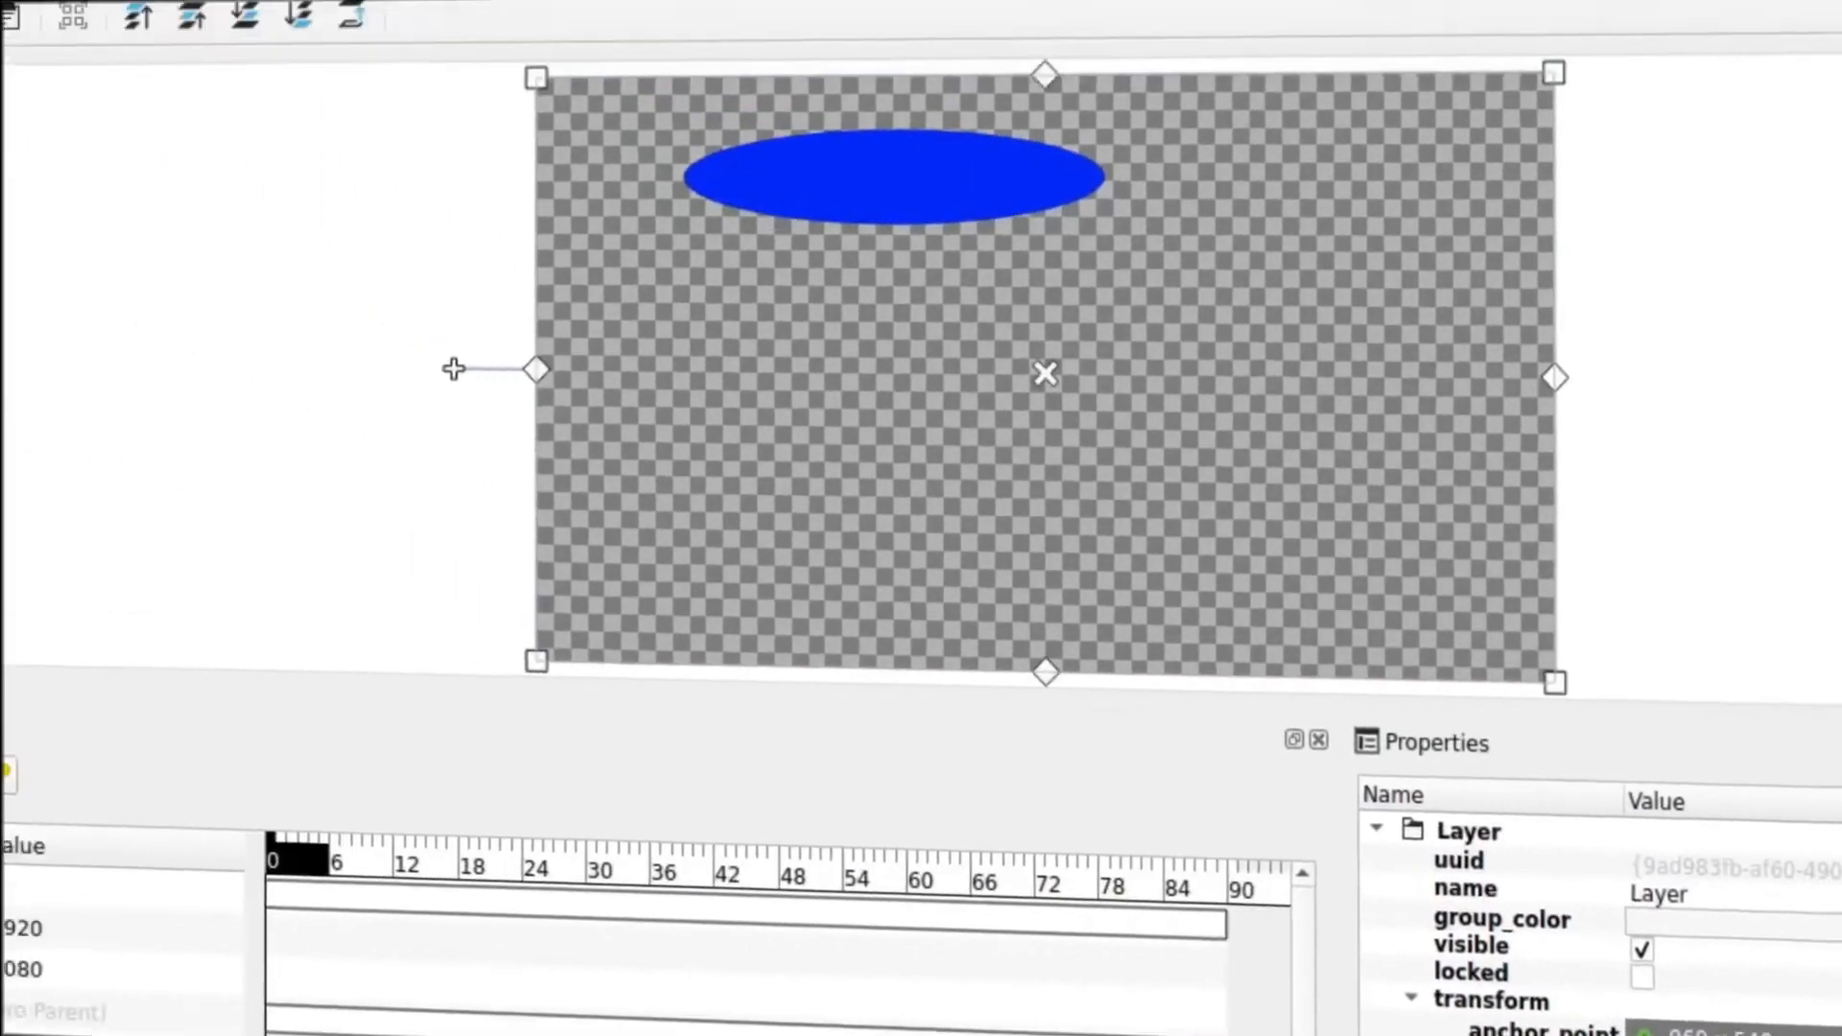
pyautogui.click(300, 102)
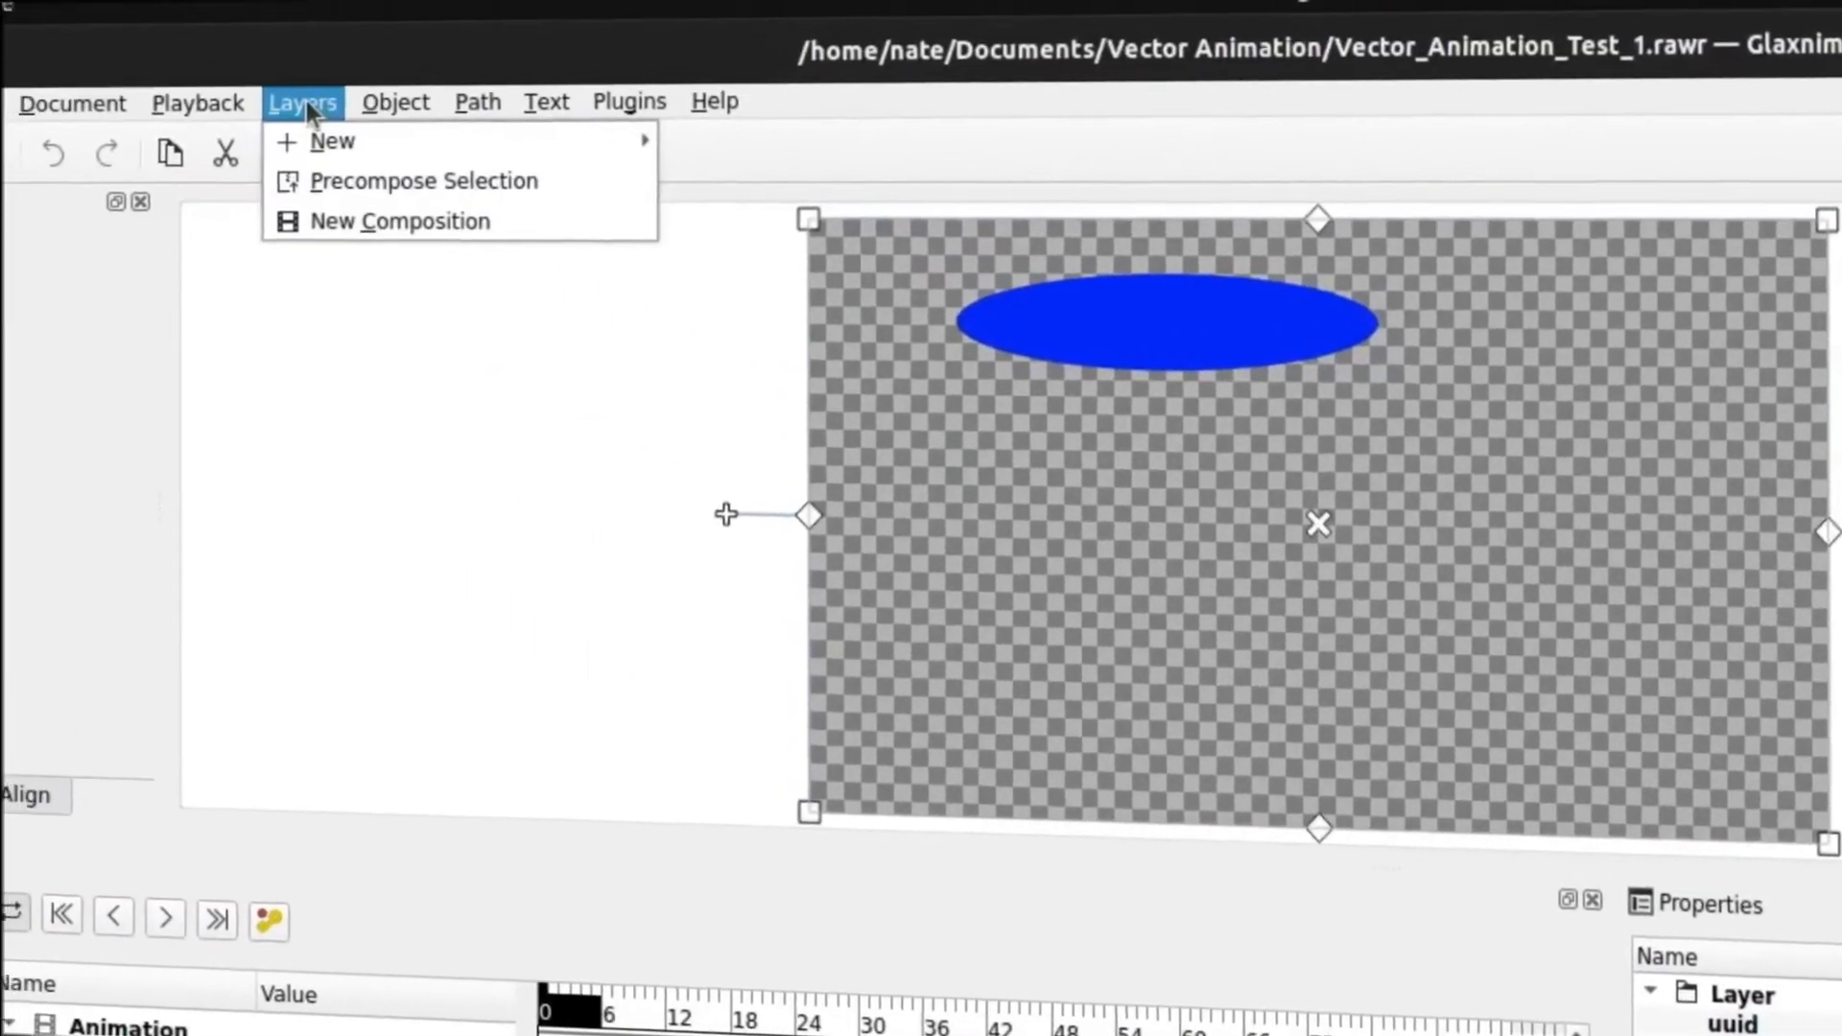
pyautogui.moveTo(329, 140)
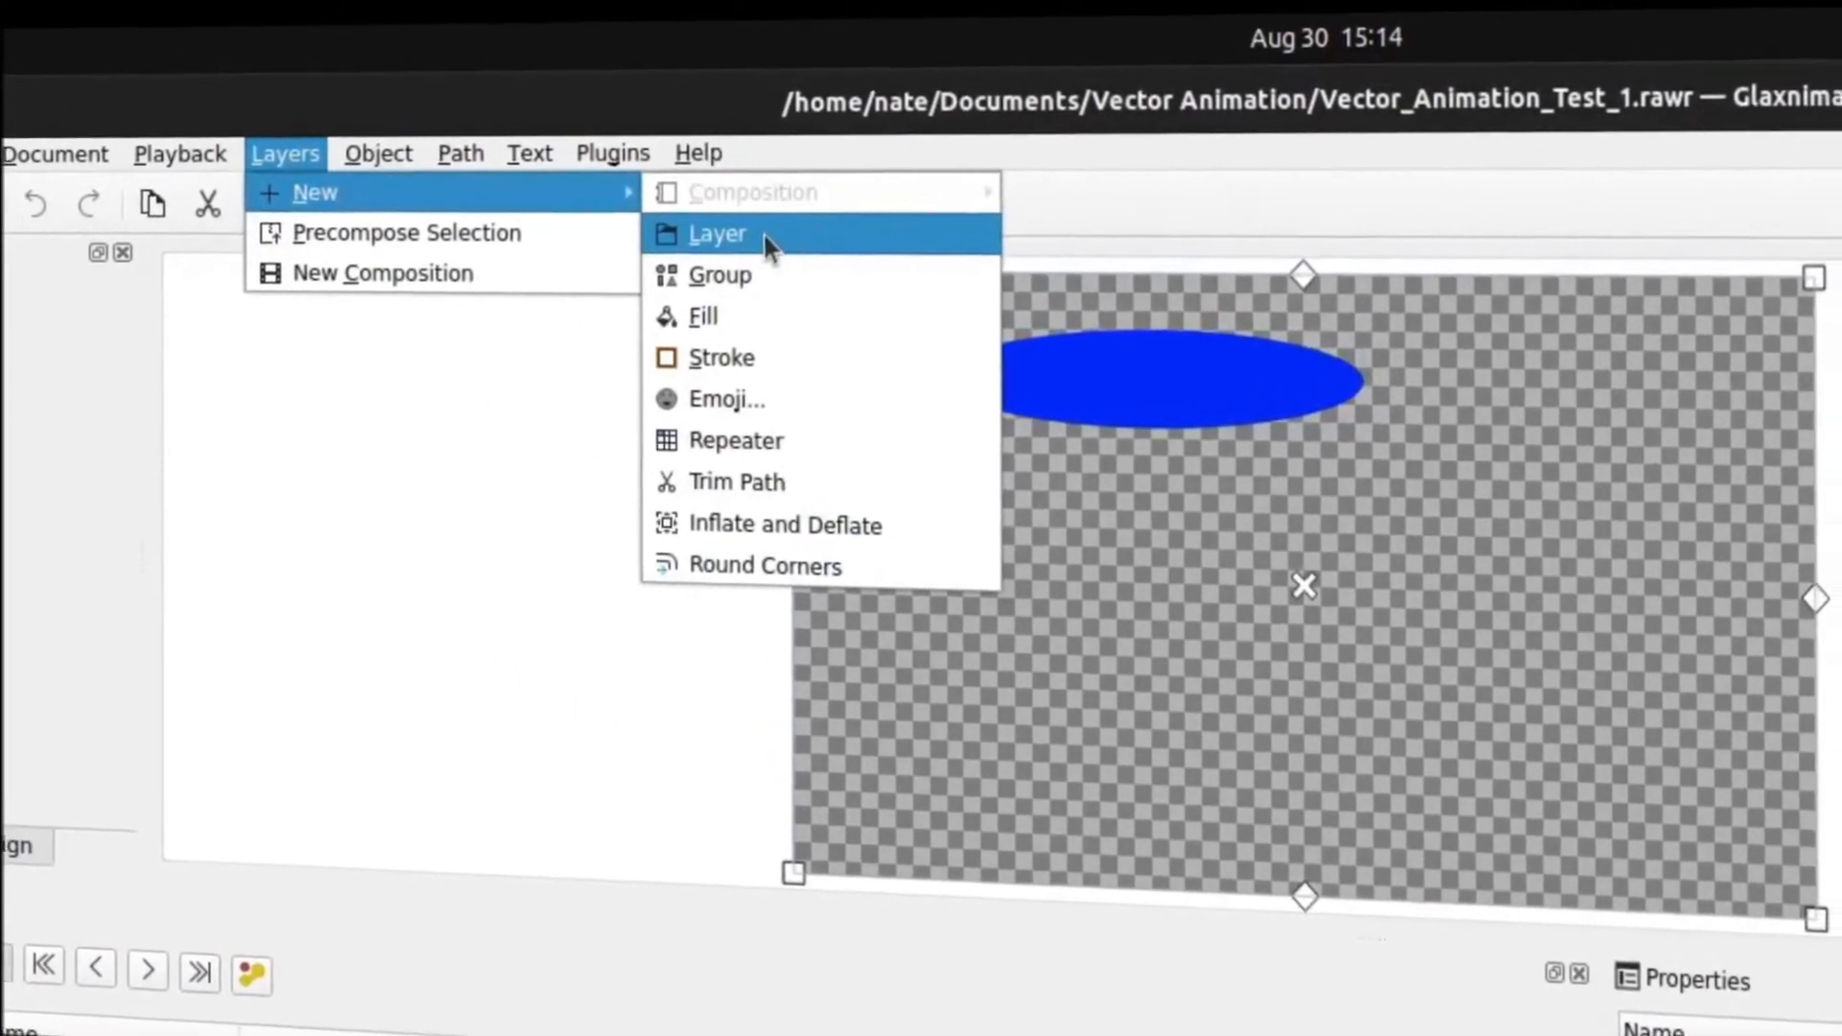
pyautogui.click(768, 241)
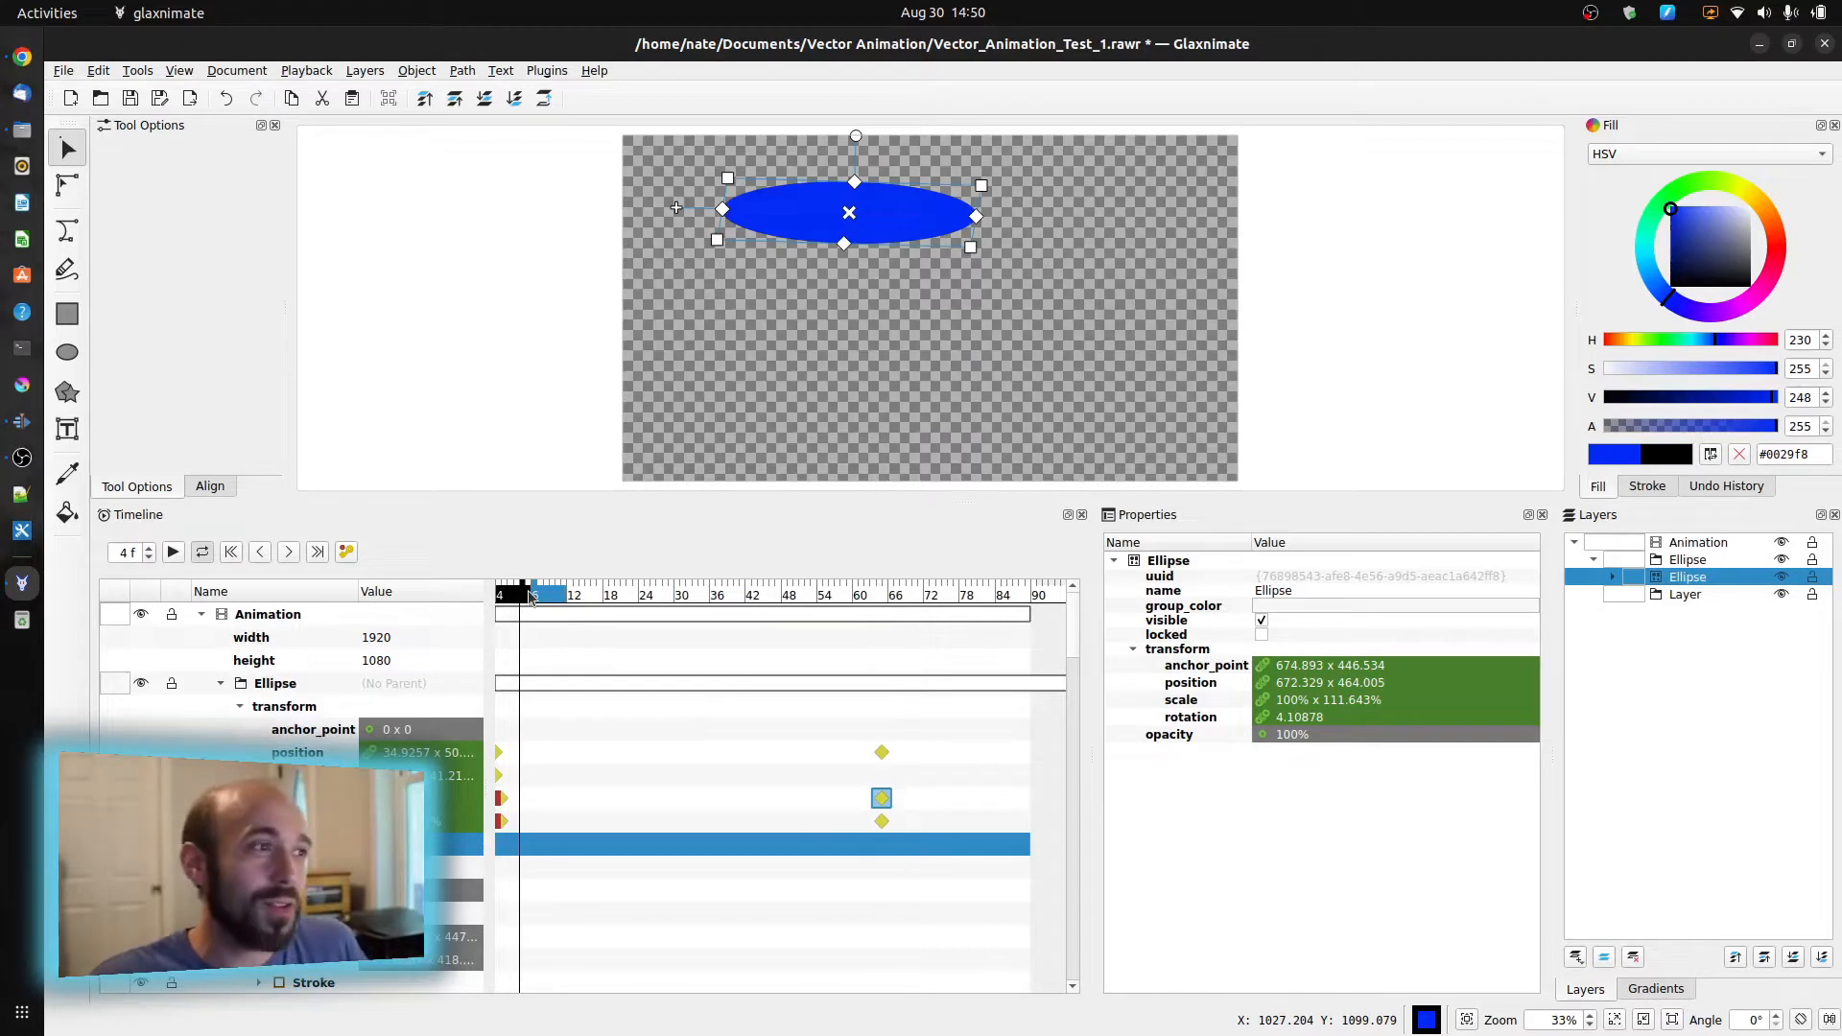
# Scrub the animation to frame 56, activate the node editing tool on the ellipse, and return to frame 8.
pyautogui.moveTo(531, 596); pyautogui.dragTo(821, 625)
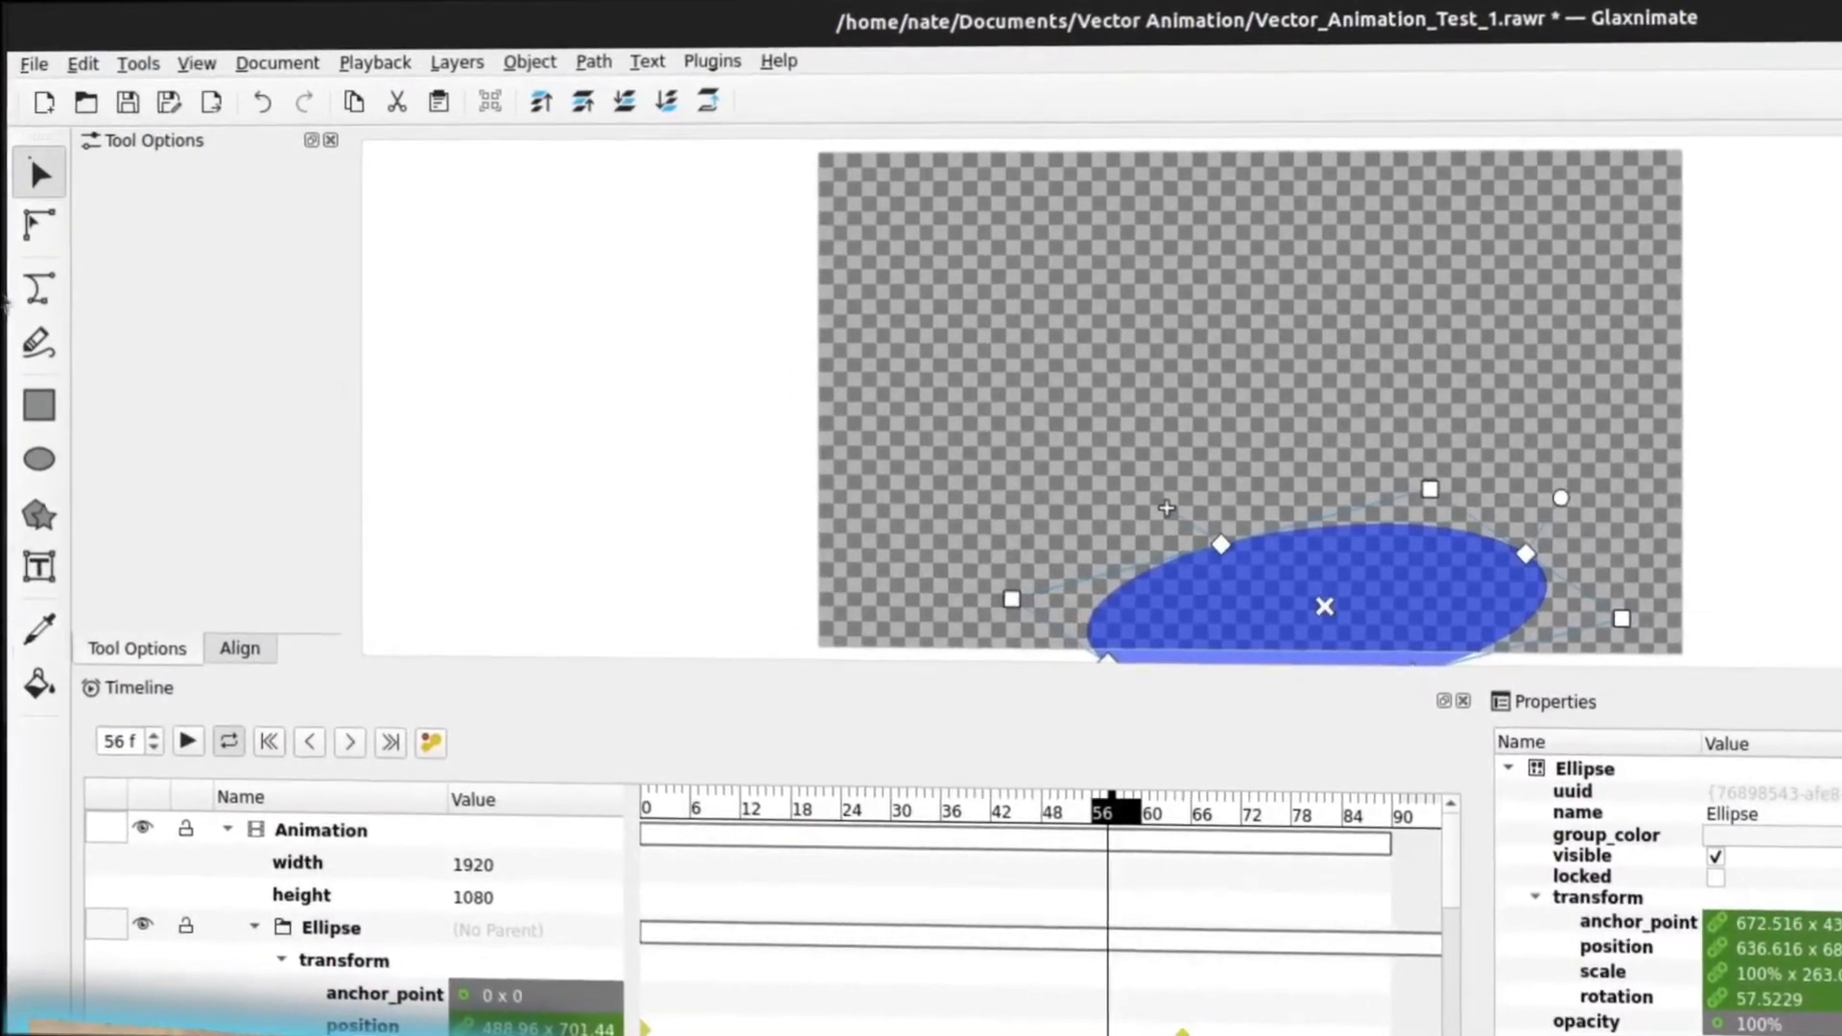
pyautogui.click(40, 238)
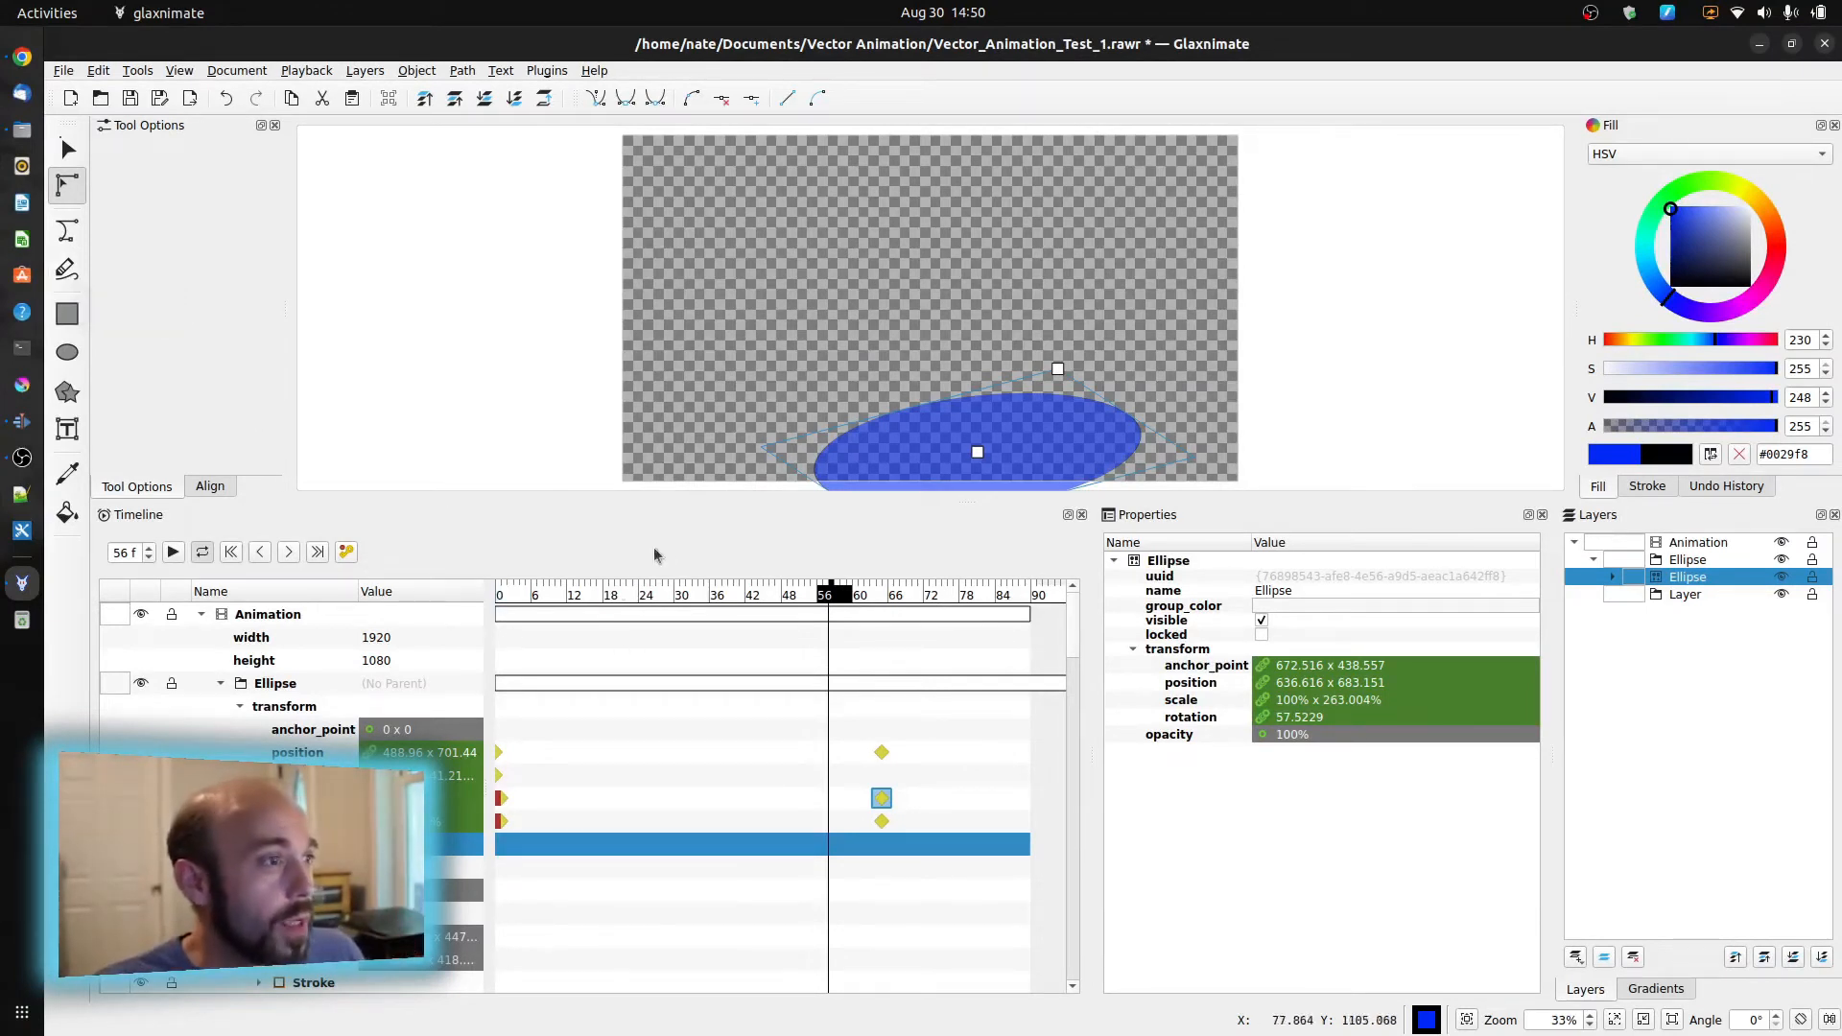
pyautogui.moveTo(808, 599); pyautogui.dragTo(548, 601)
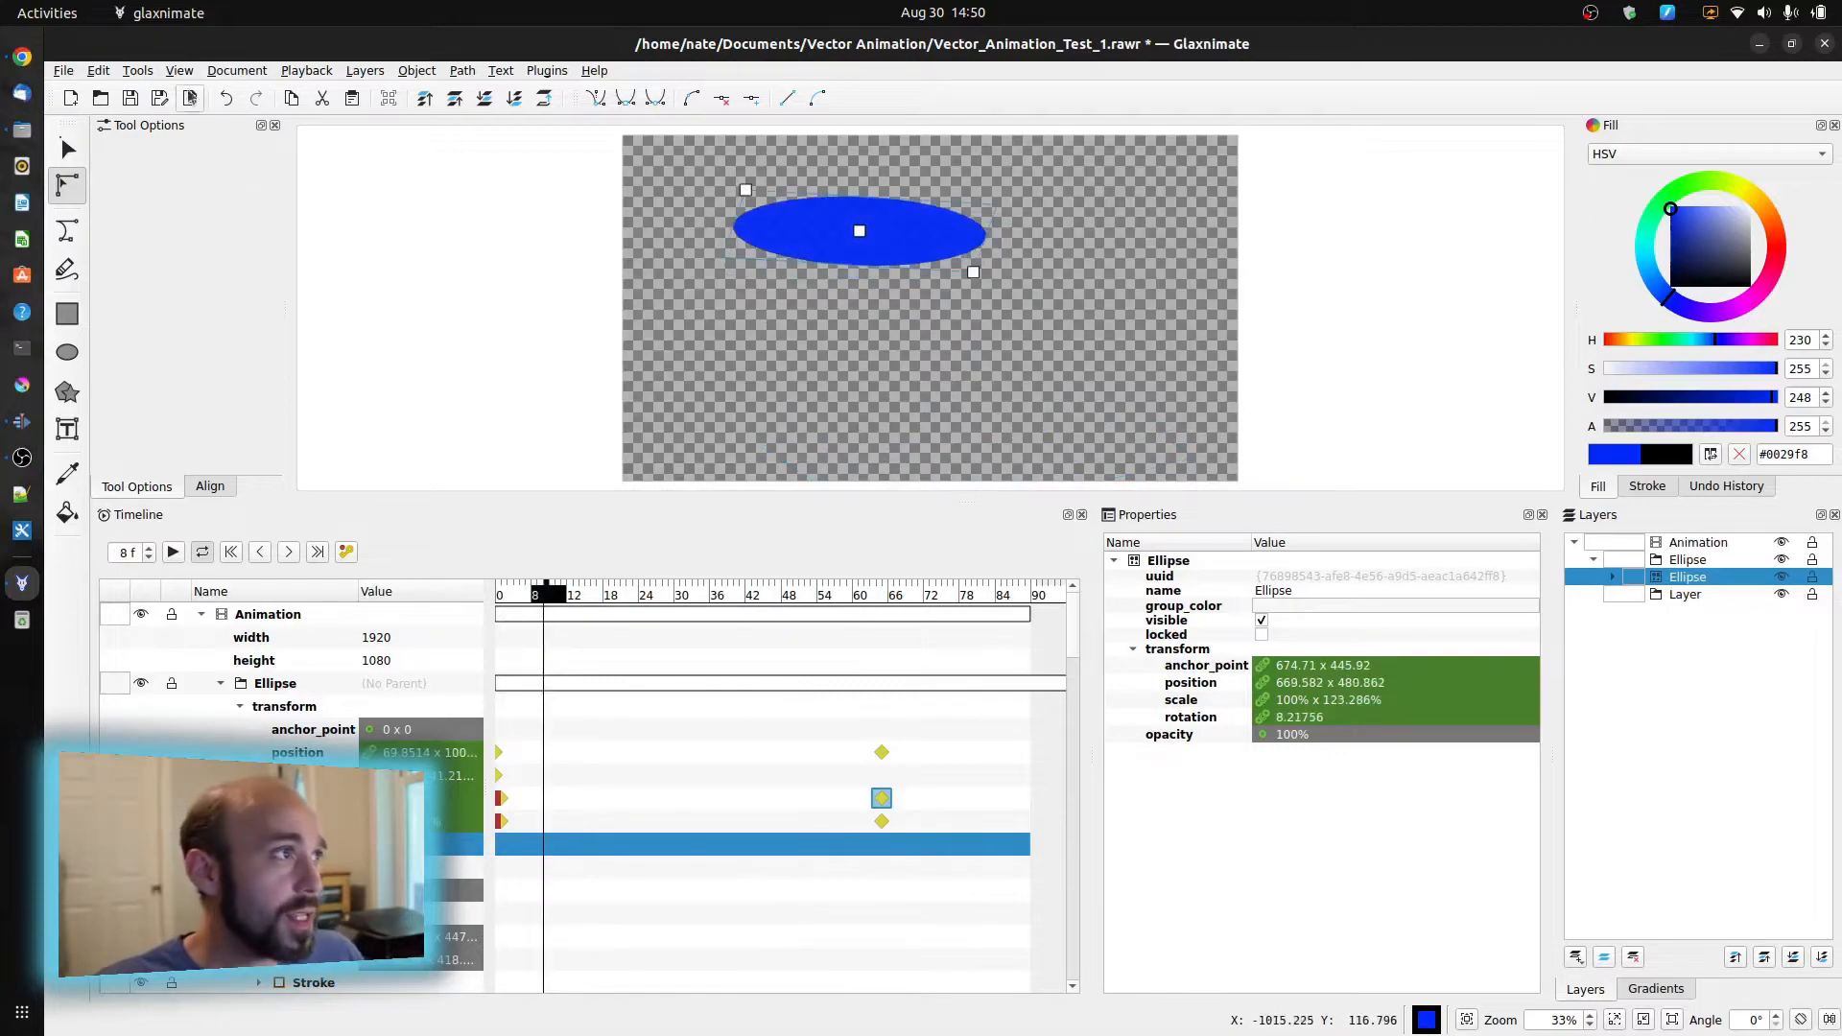
# Check the export options, switch to Kdenlive and place the playhead at the start of the Glaxnimate clip on track V2.
pyautogui.click(65, 71)
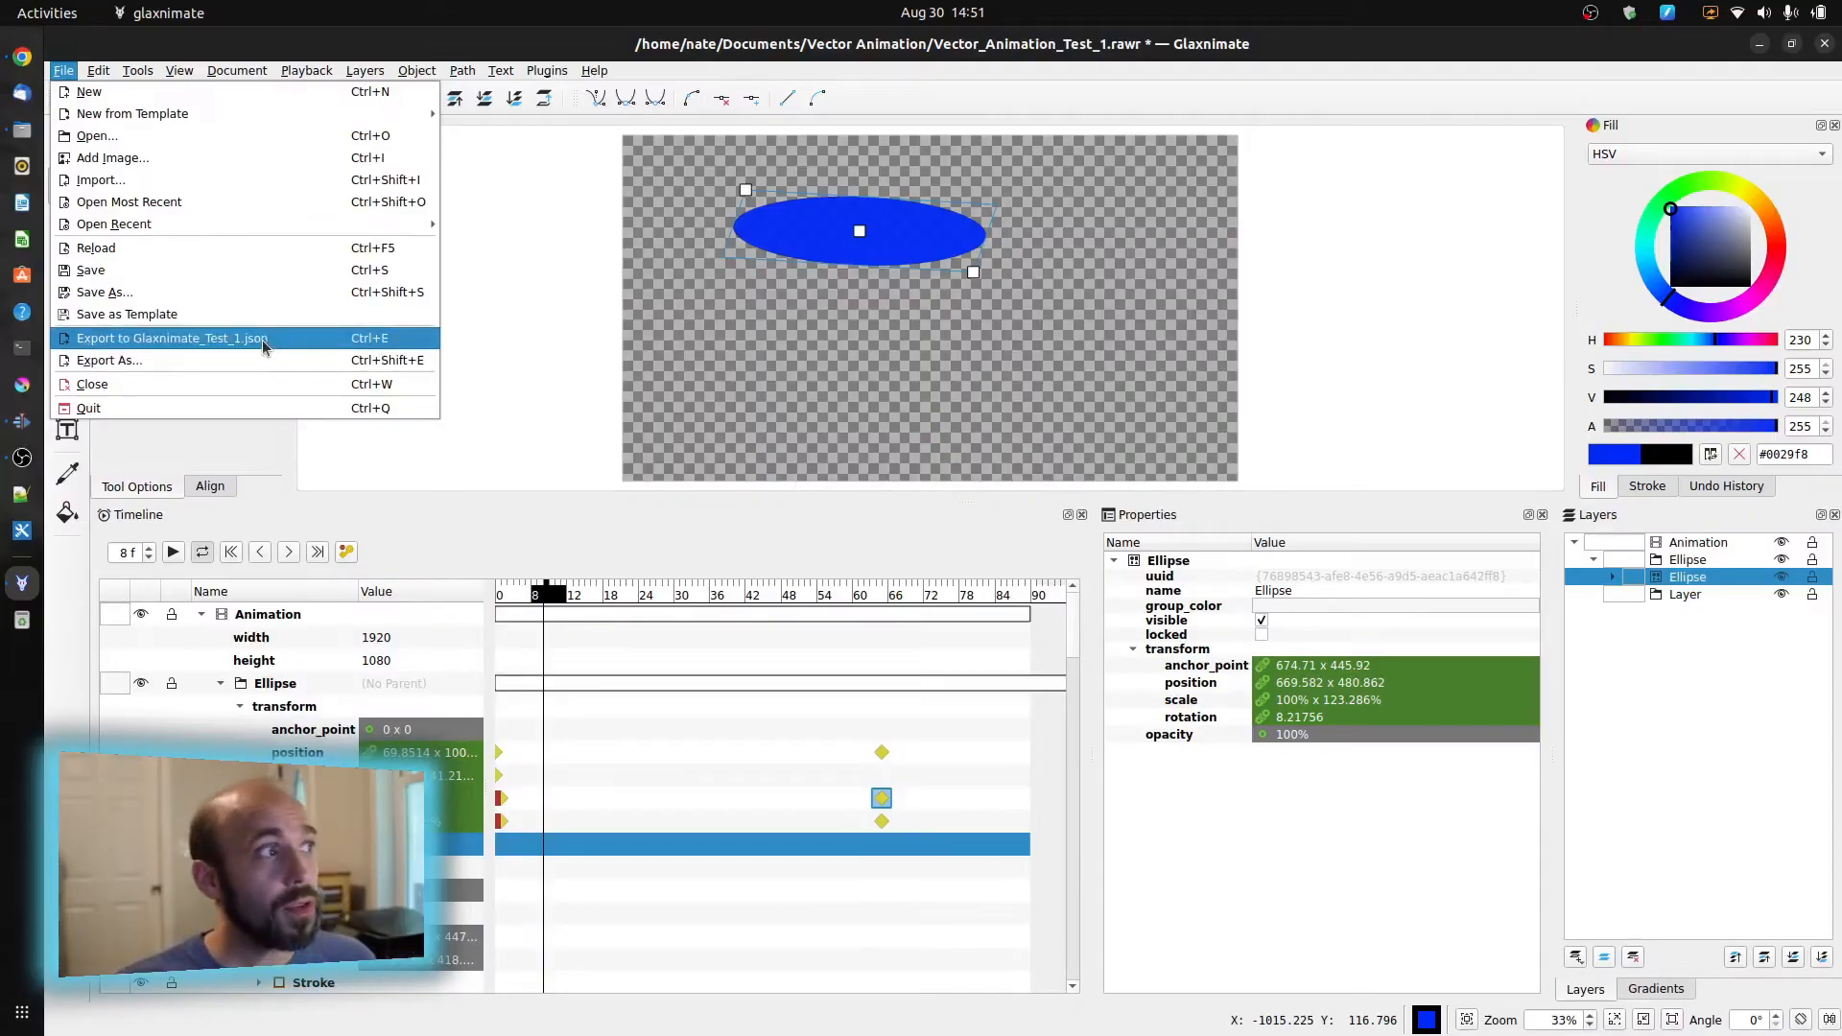
pyautogui.click(19, 427)
pyautogui.moveTo(261, 635)
pyautogui.mouseDown()
pyautogui.moveTo(294, 635)
pyautogui.moveTo(223, 632)
pyautogui.moveTo(305, 648)
pyautogui.moveTo(254, 649)
pyautogui.mouseUp()
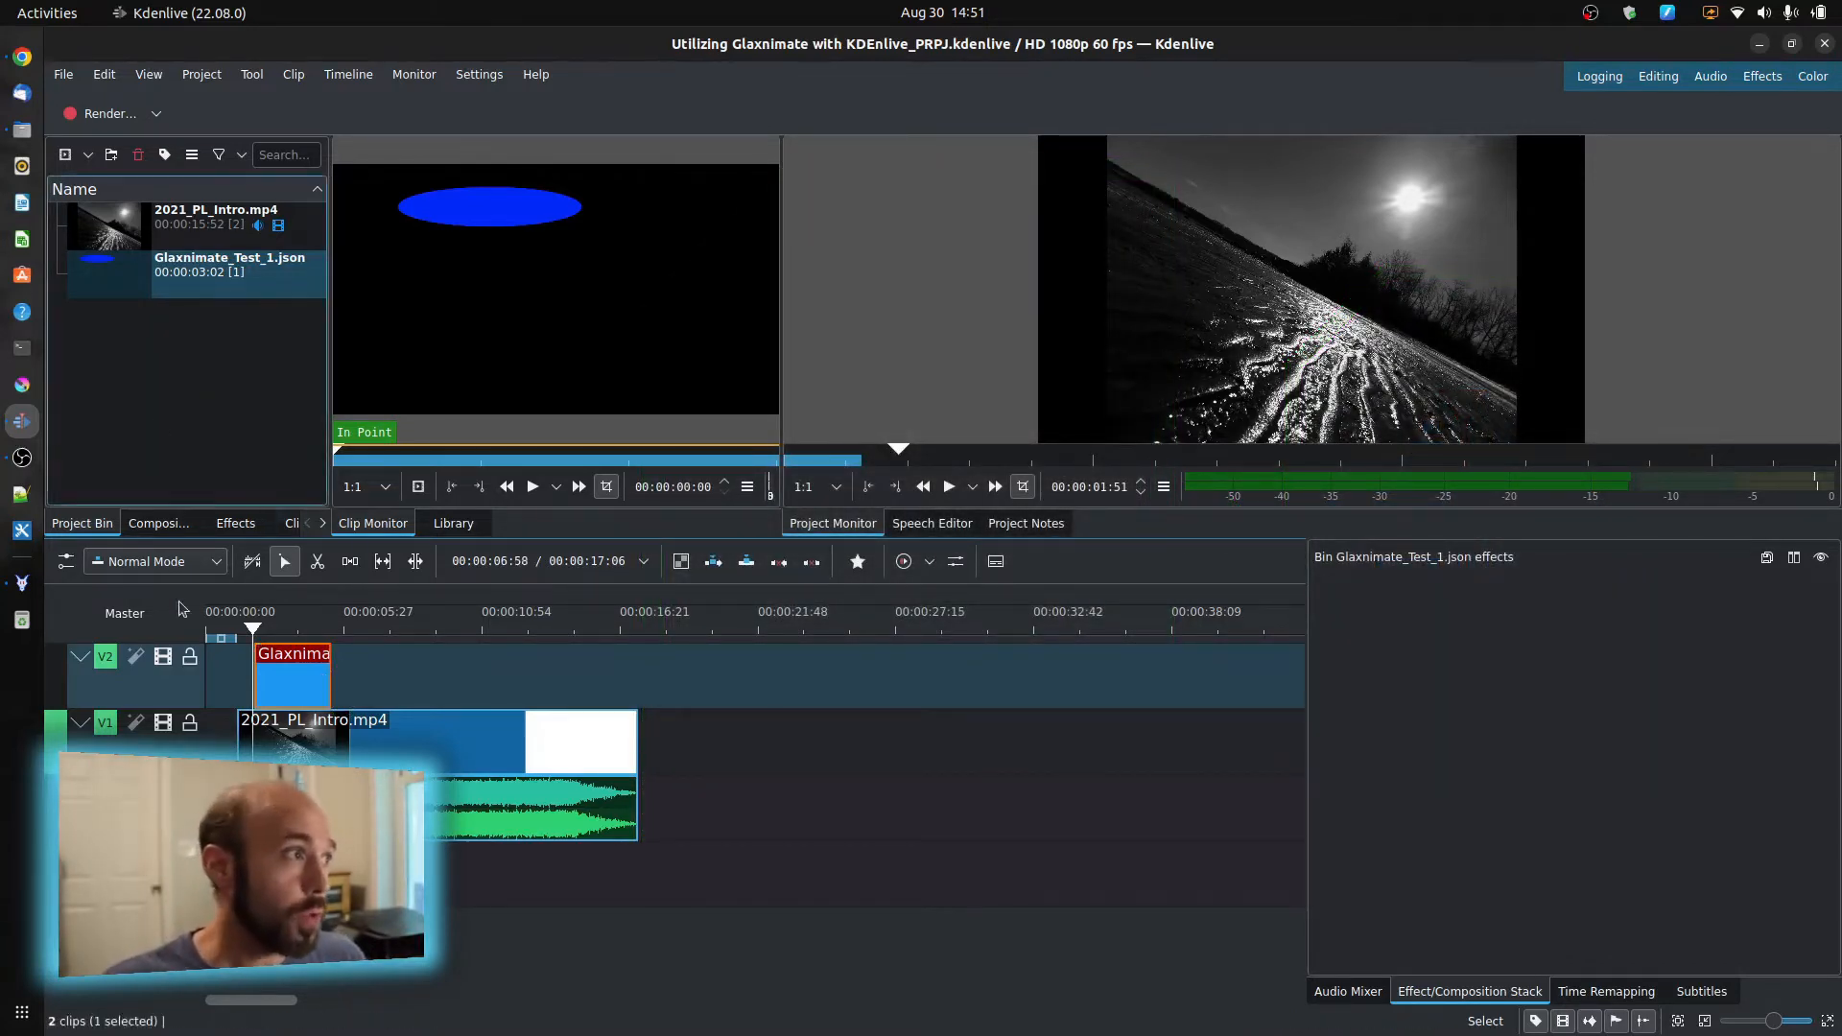
# Return to Glaxnimate and save the animation file Vector_Animation_Test_1.rawr.
pyautogui.click(21, 584)
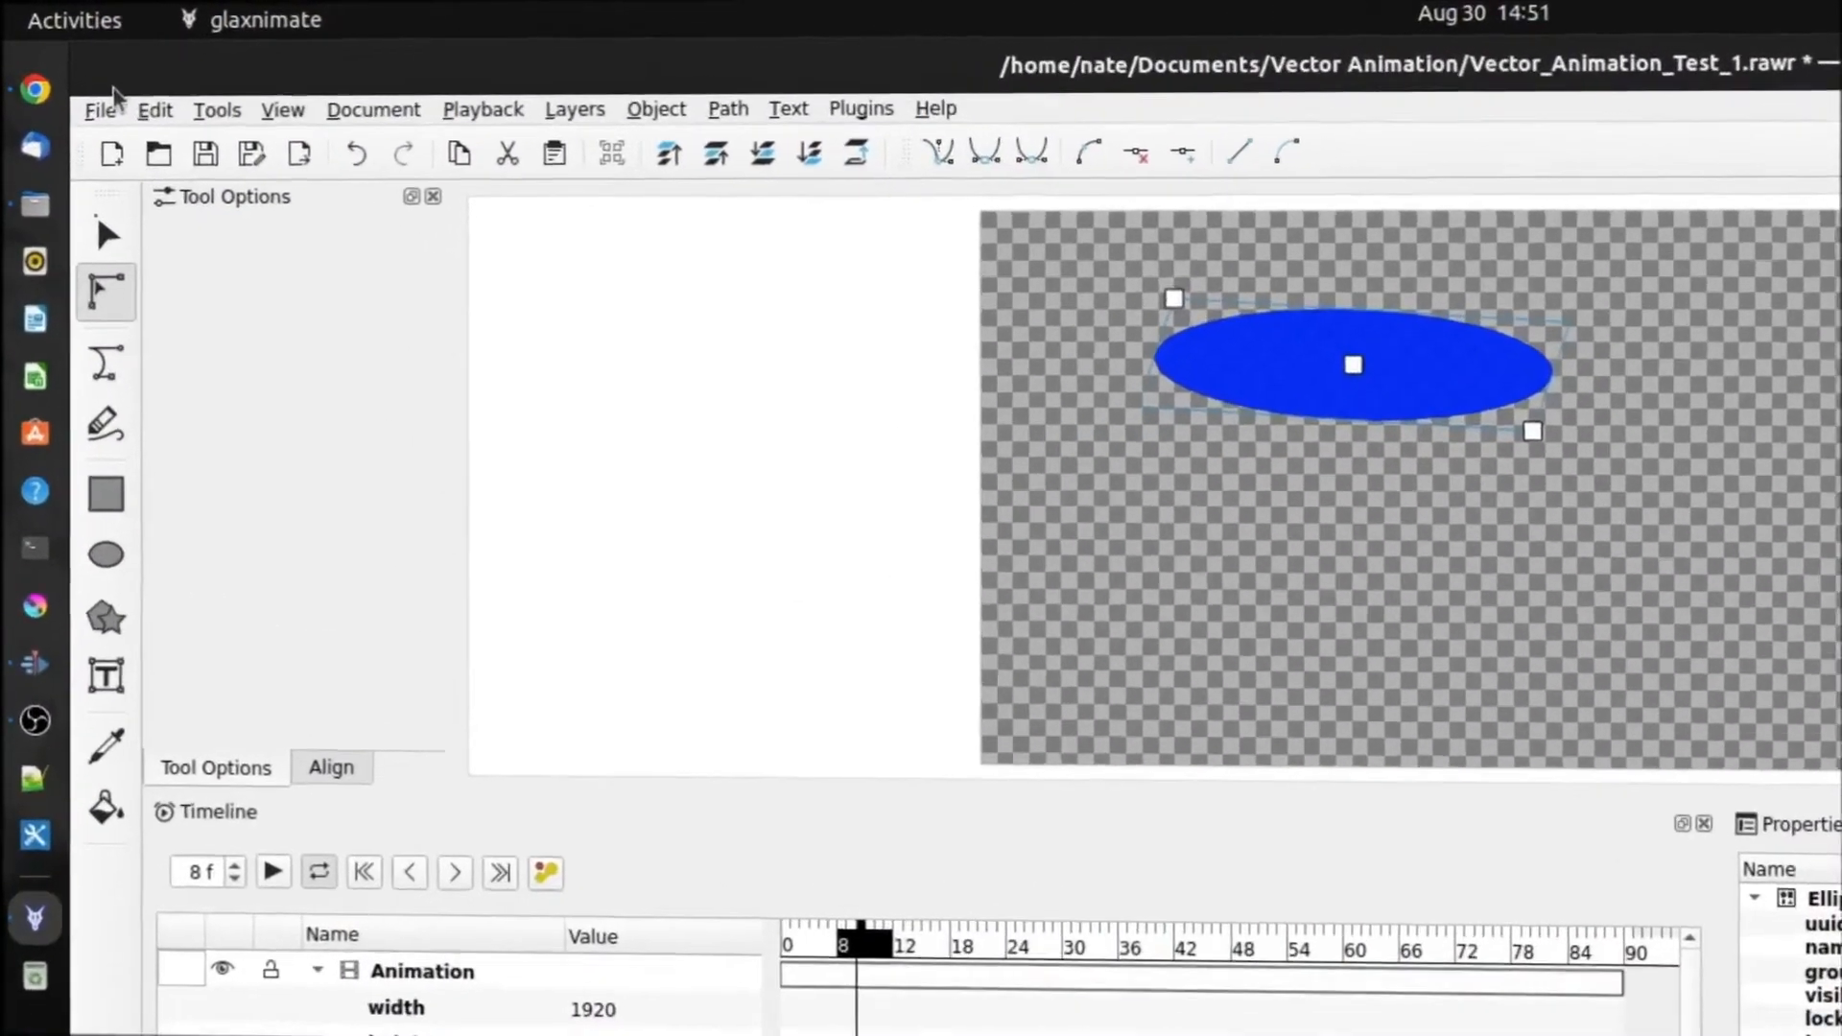
pyautogui.click(64, 70)
pyautogui.click(449, 729)
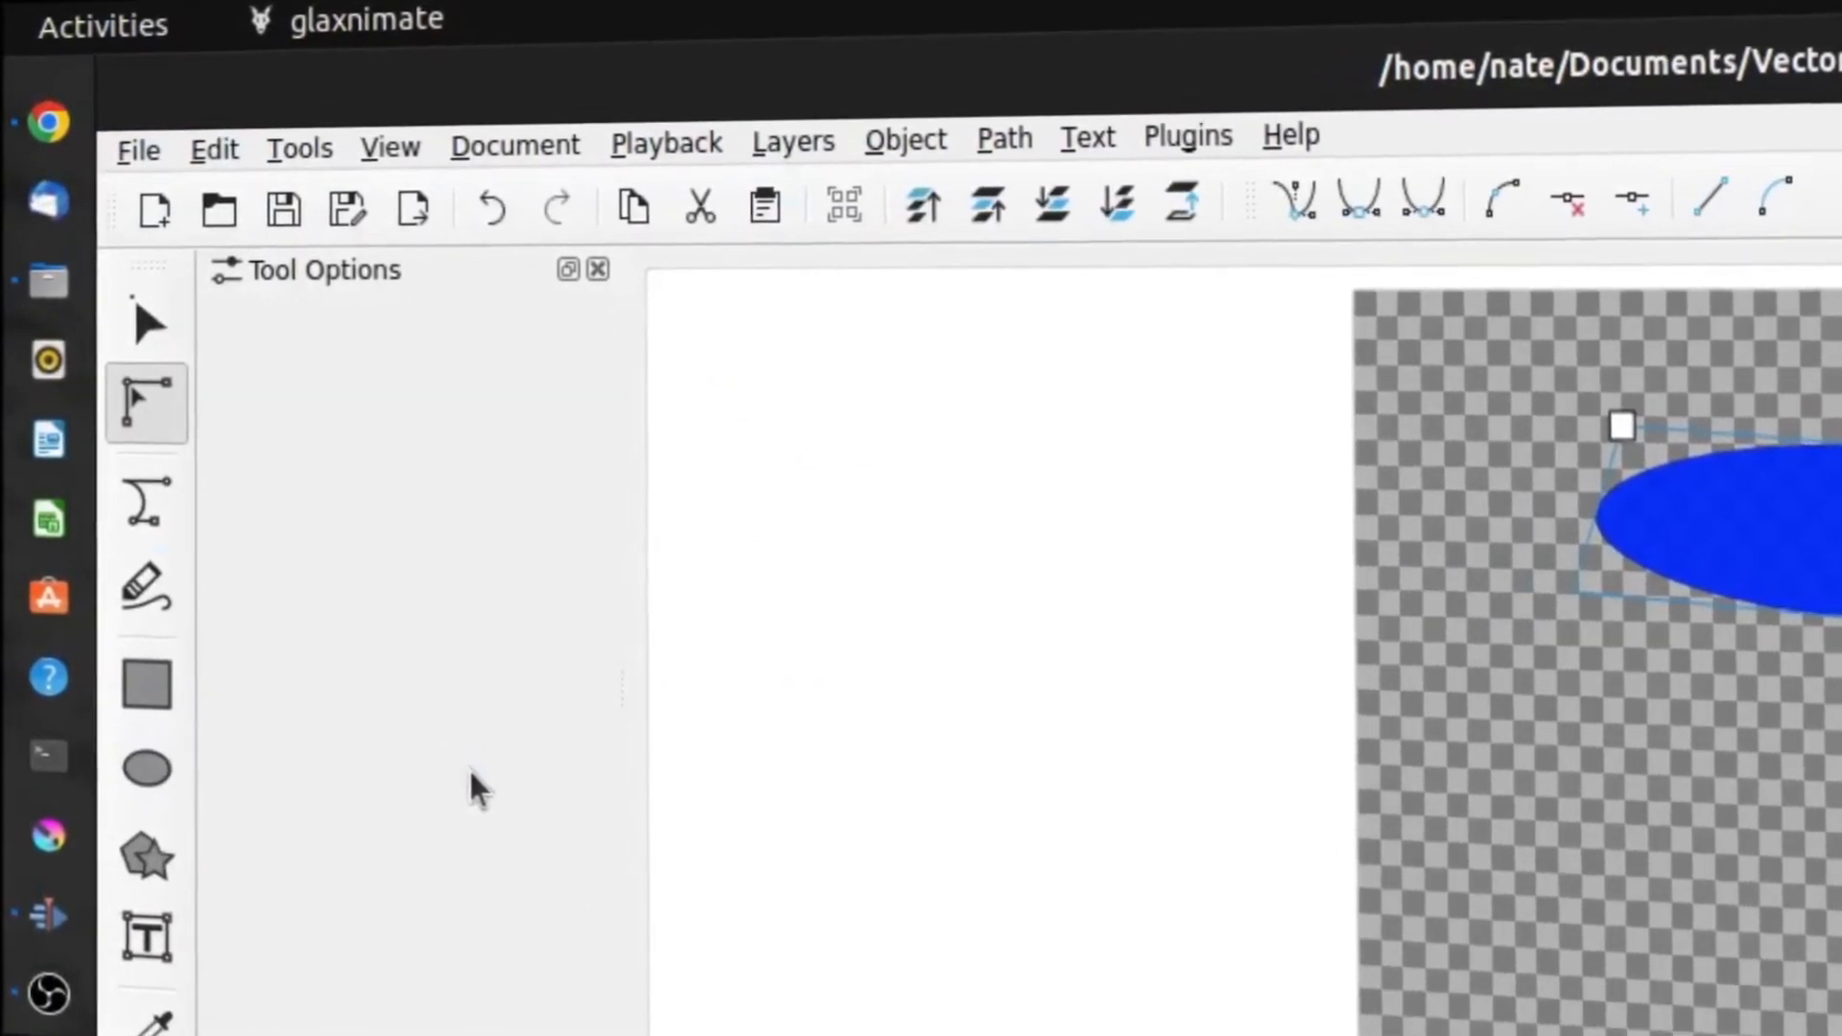
pyautogui.click(137, 149)
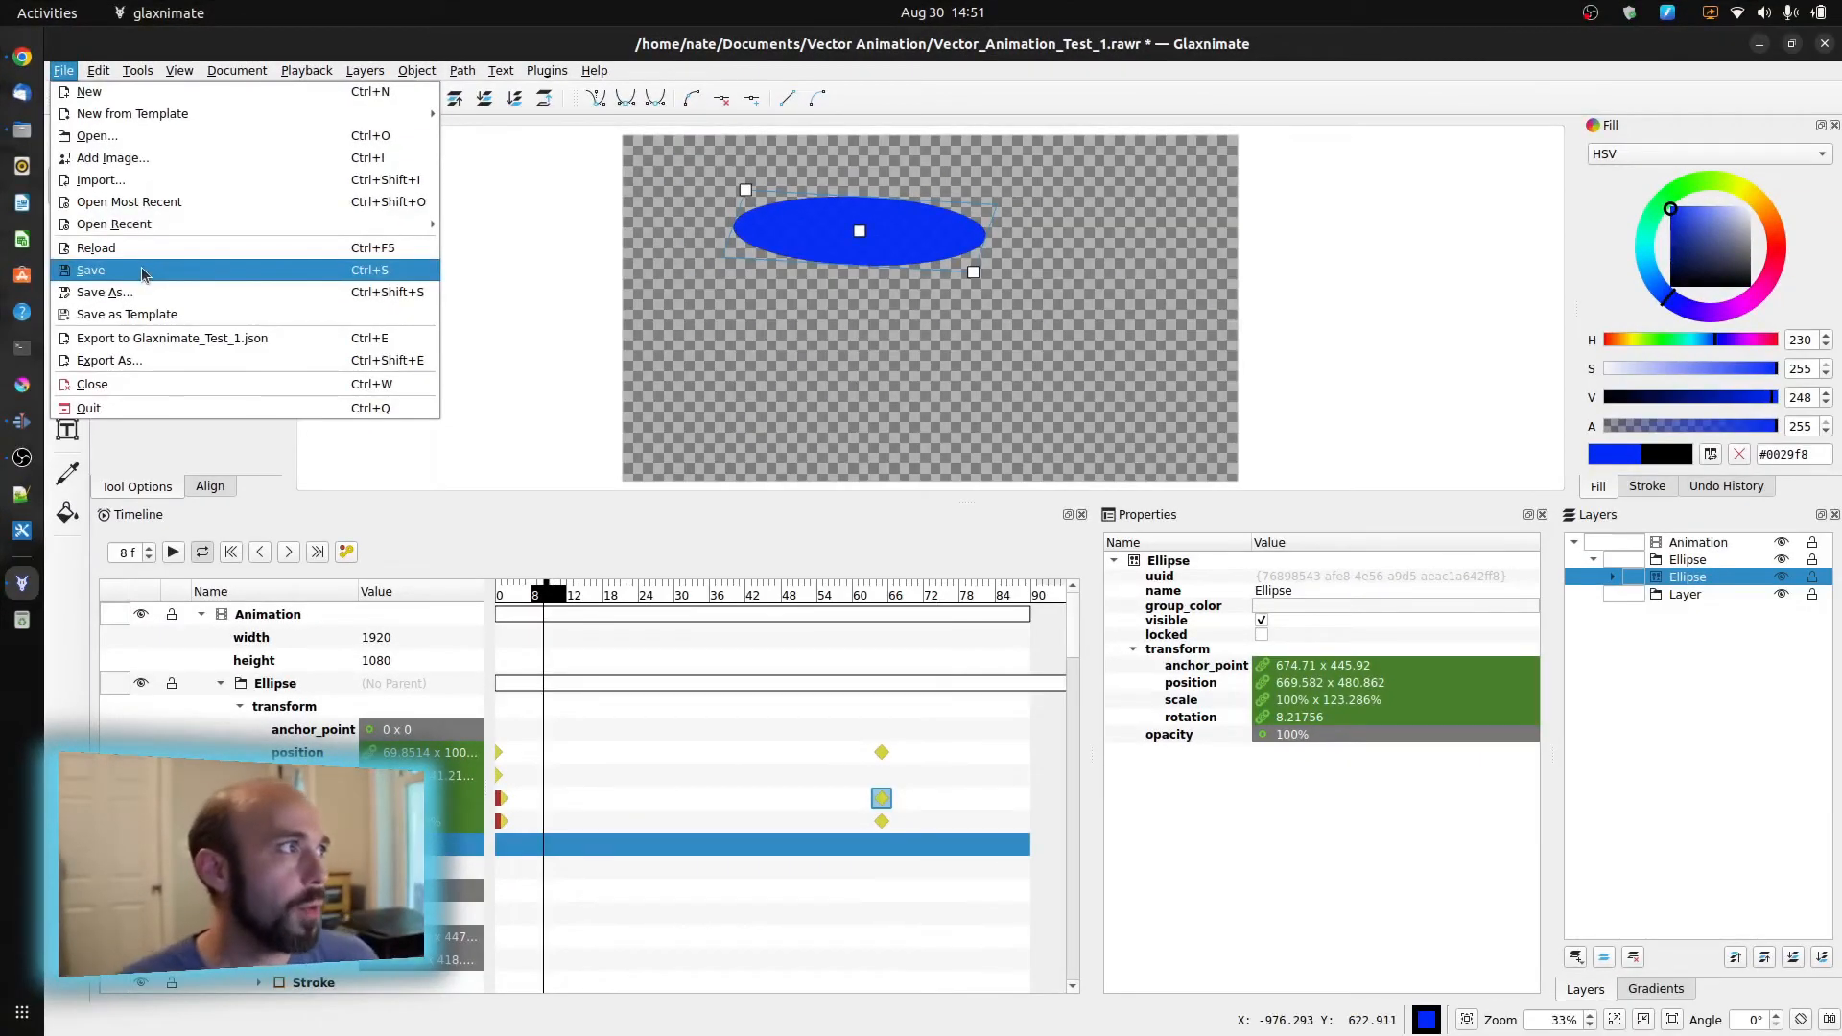
pyautogui.click(142, 274)
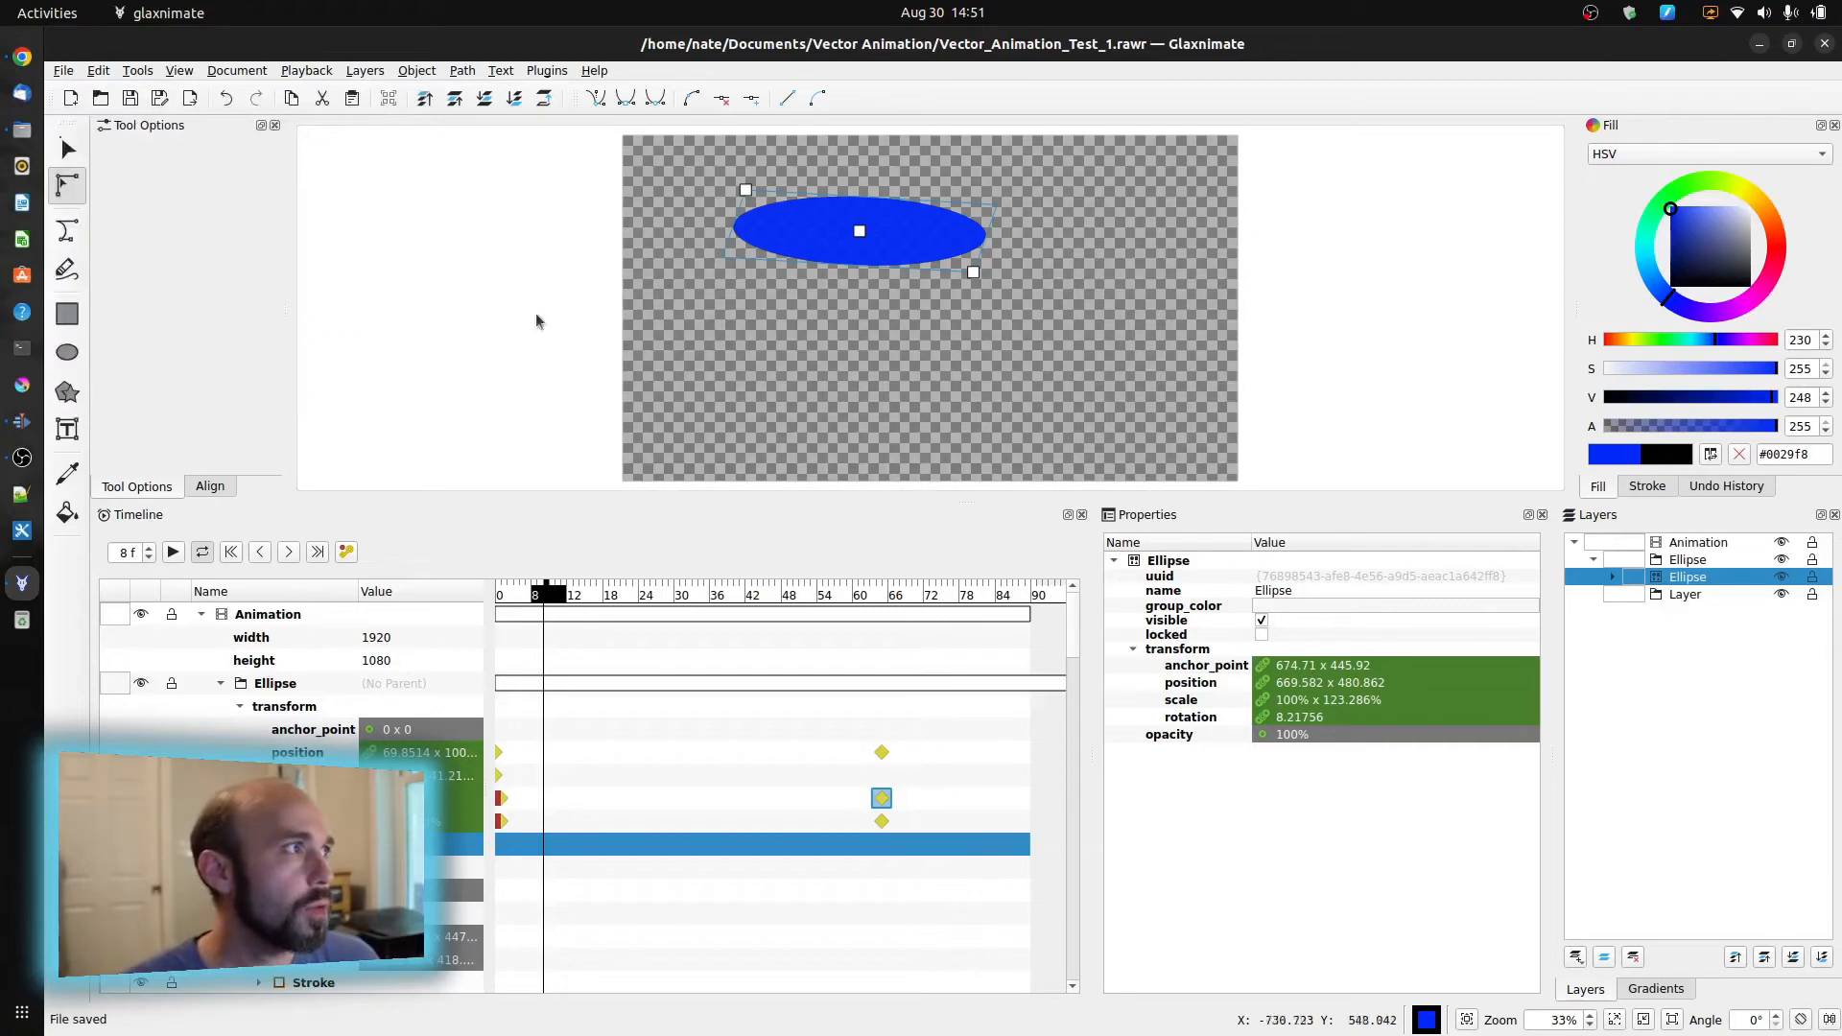
# Switch to Kdenlive, play and scrub the ellipse animation over the intro video, and return to Glaxnimate.
pyautogui.click(1761, 47)
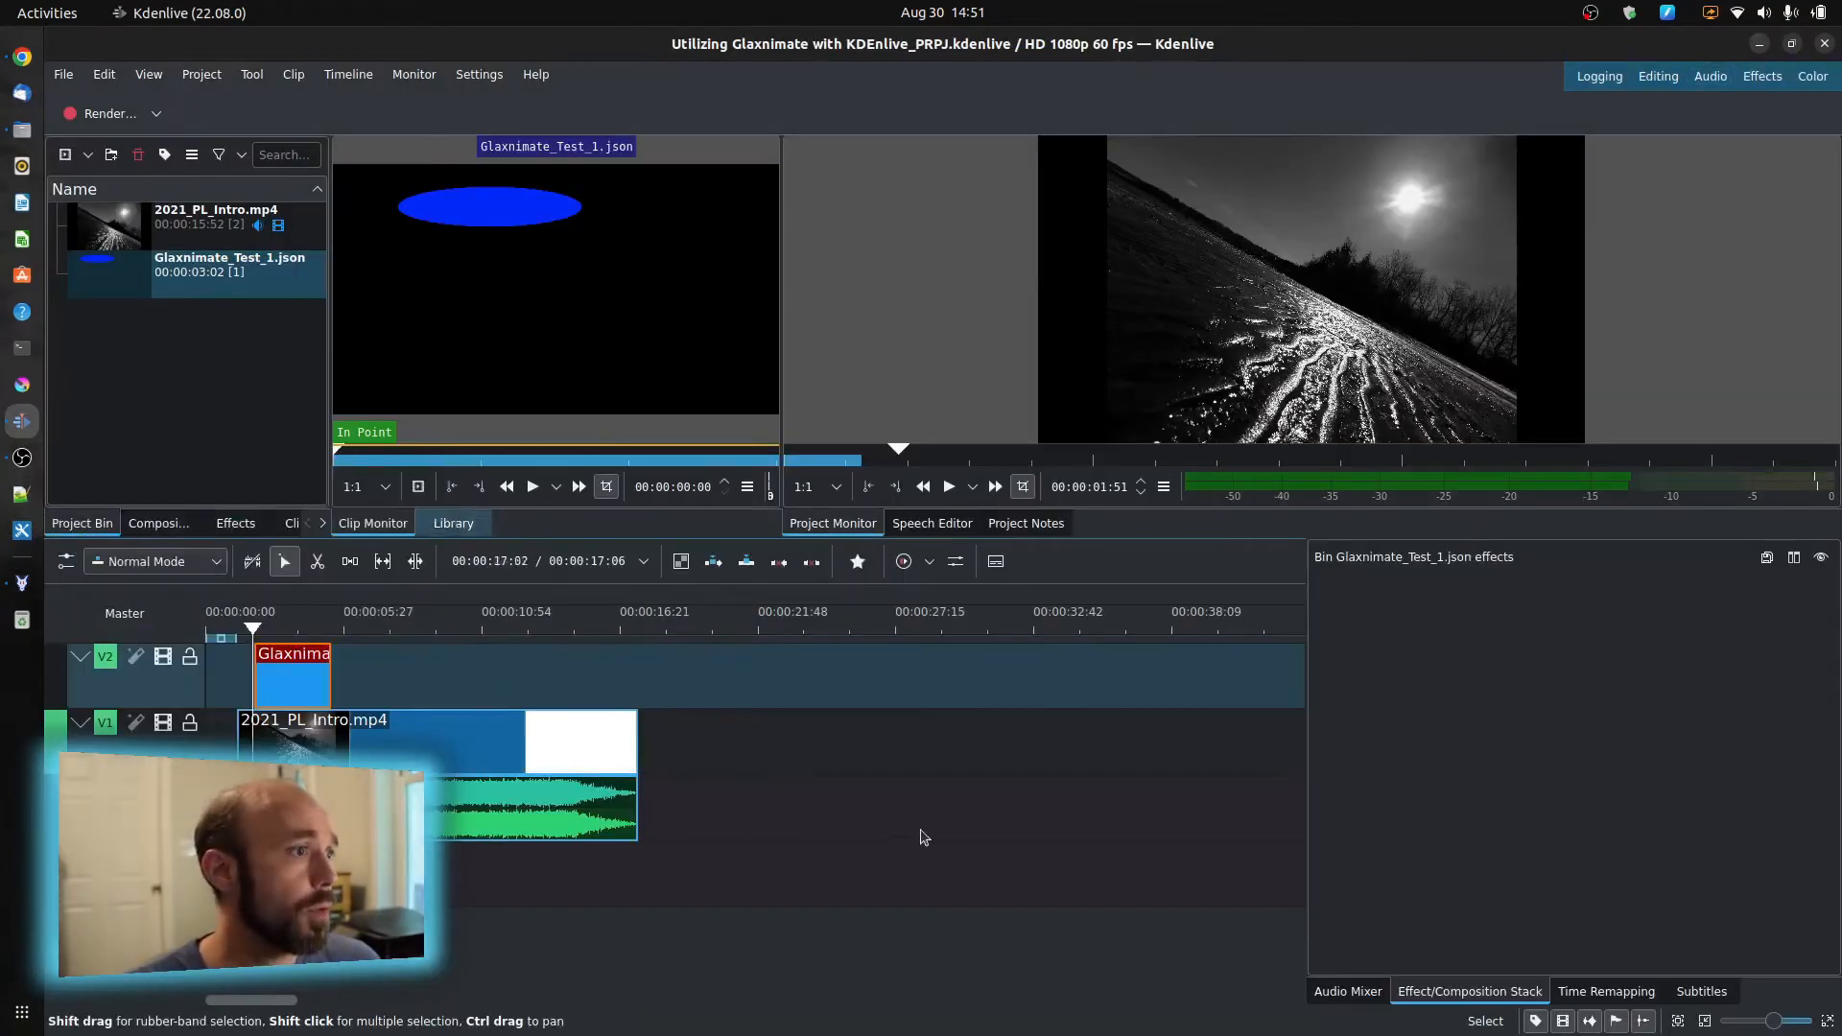
pyautogui.press('space')
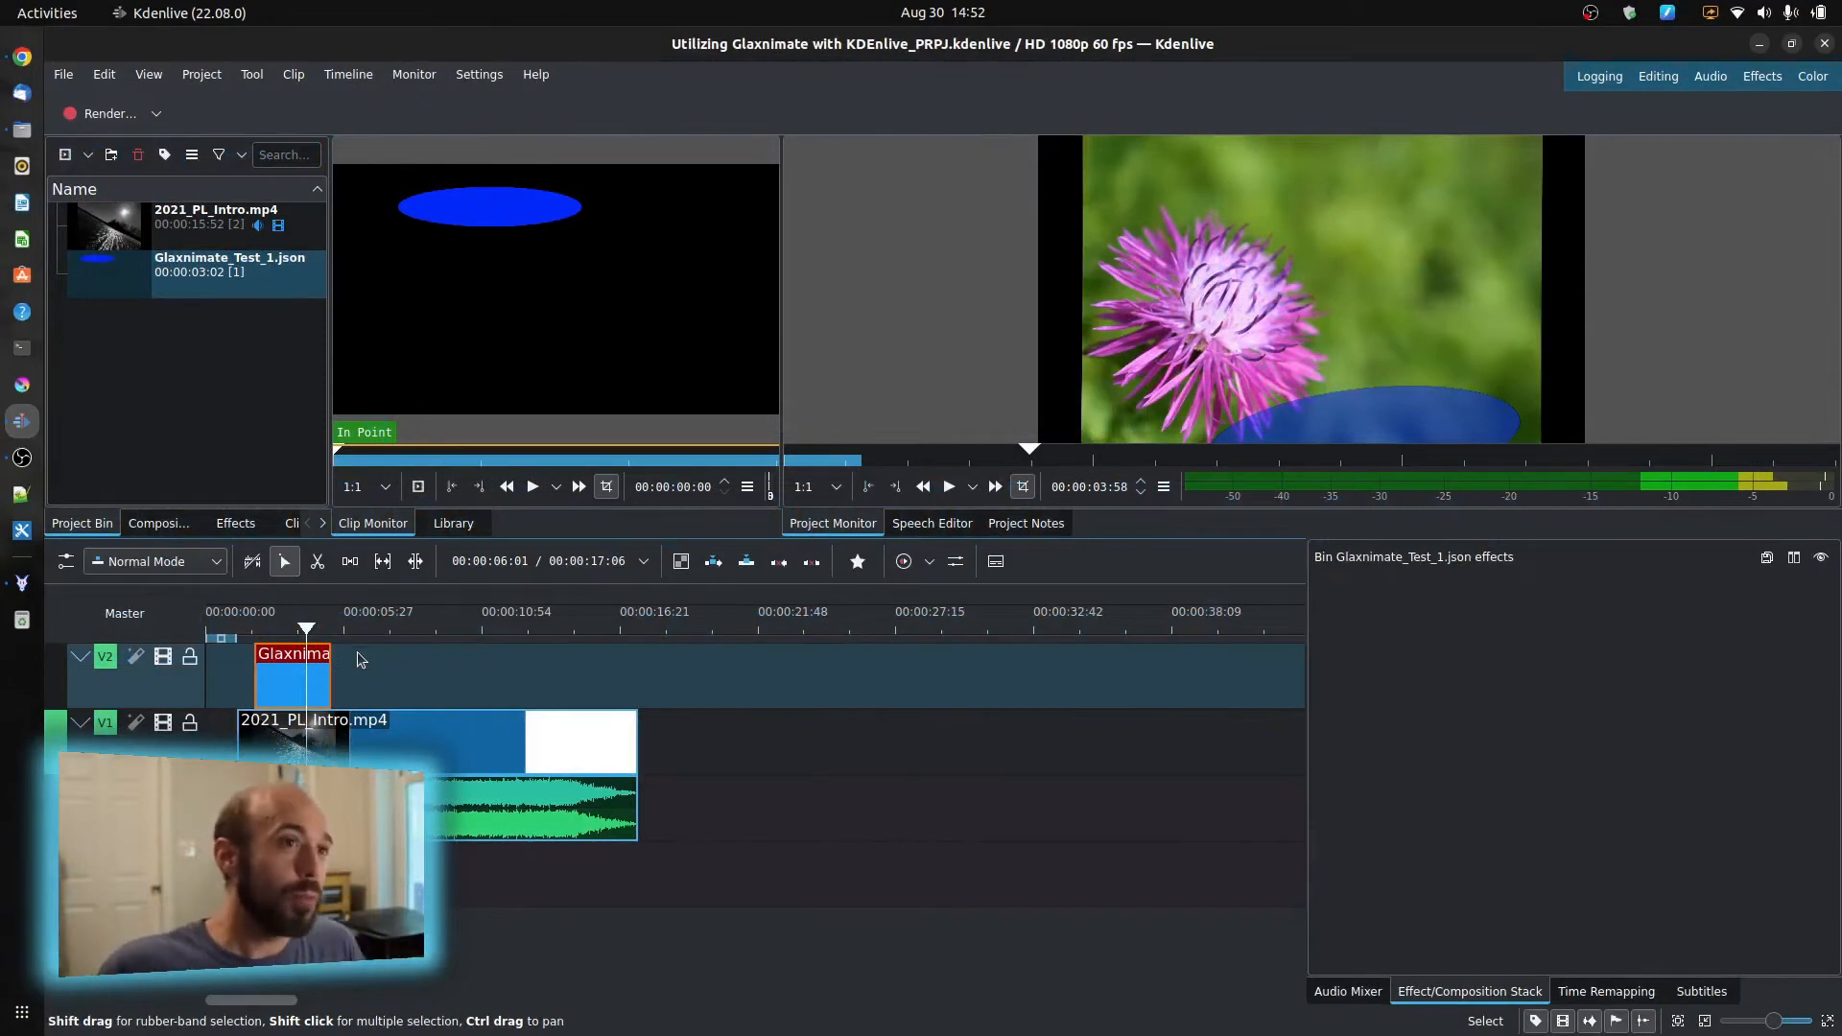
pyautogui.moveTo(319, 639); pyautogui.dragTo(285, 644)
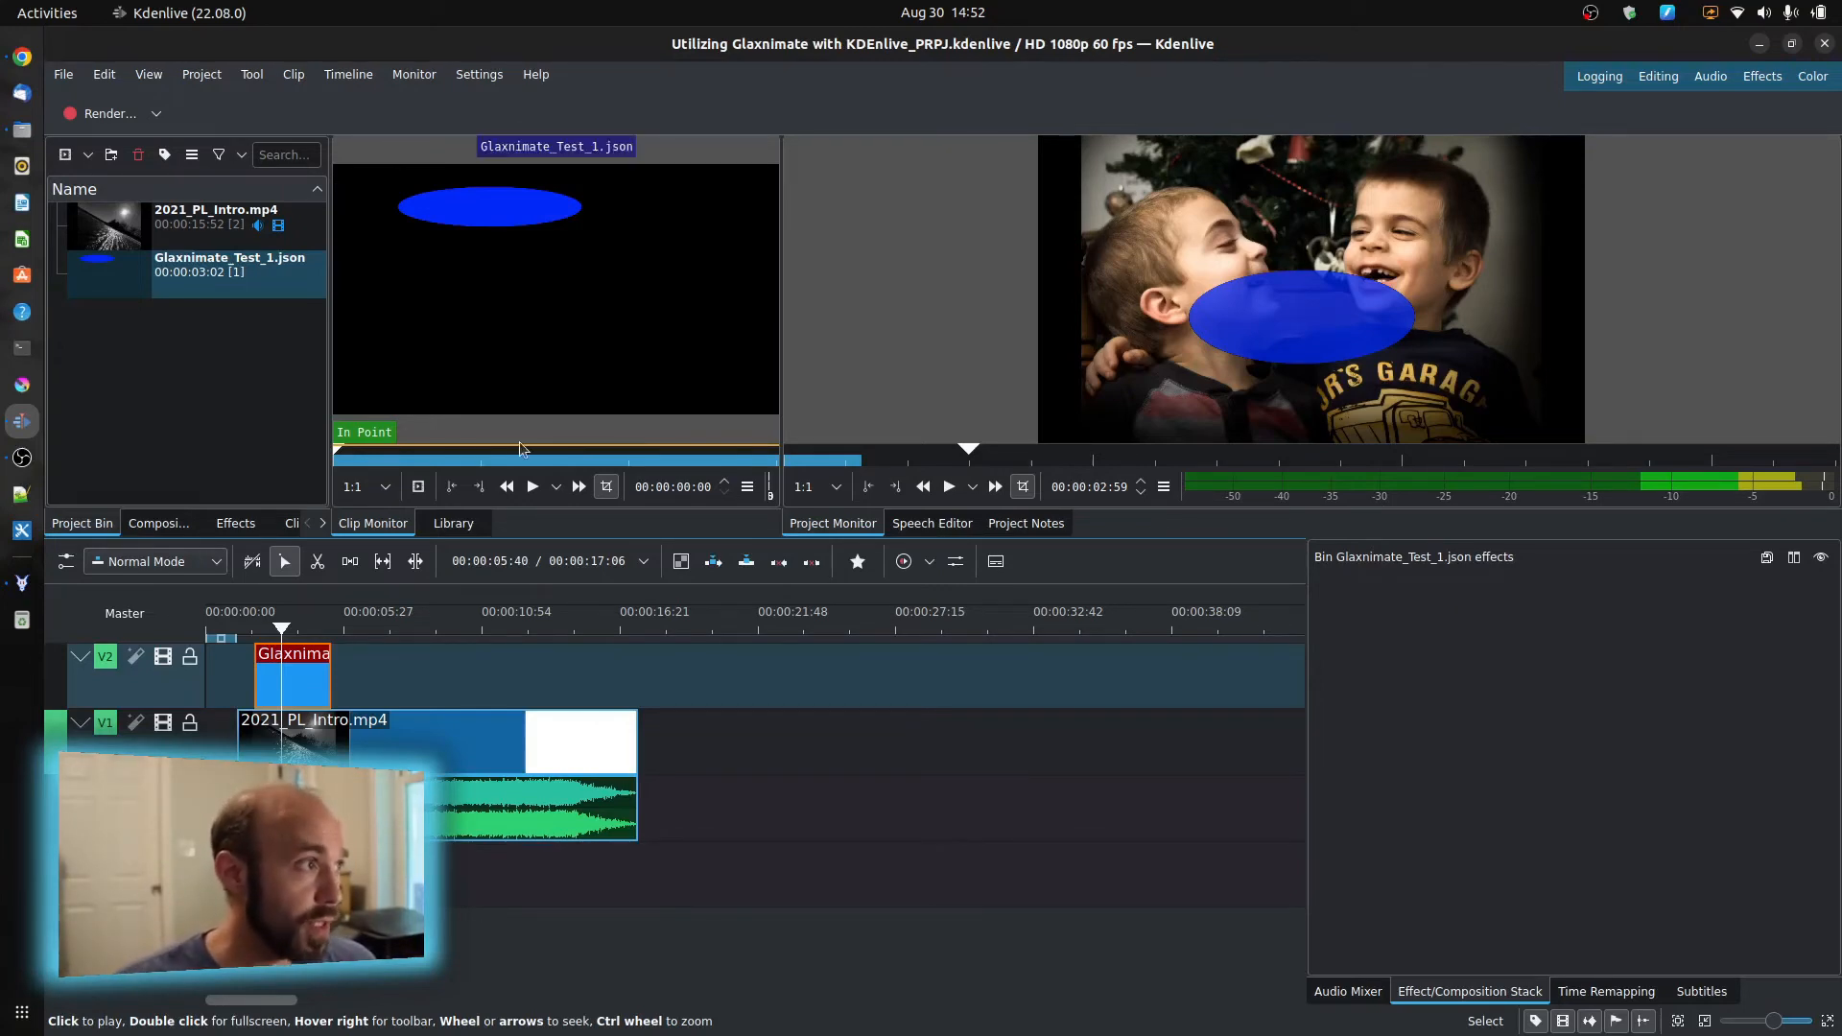
pyautogui.click(29, 584)
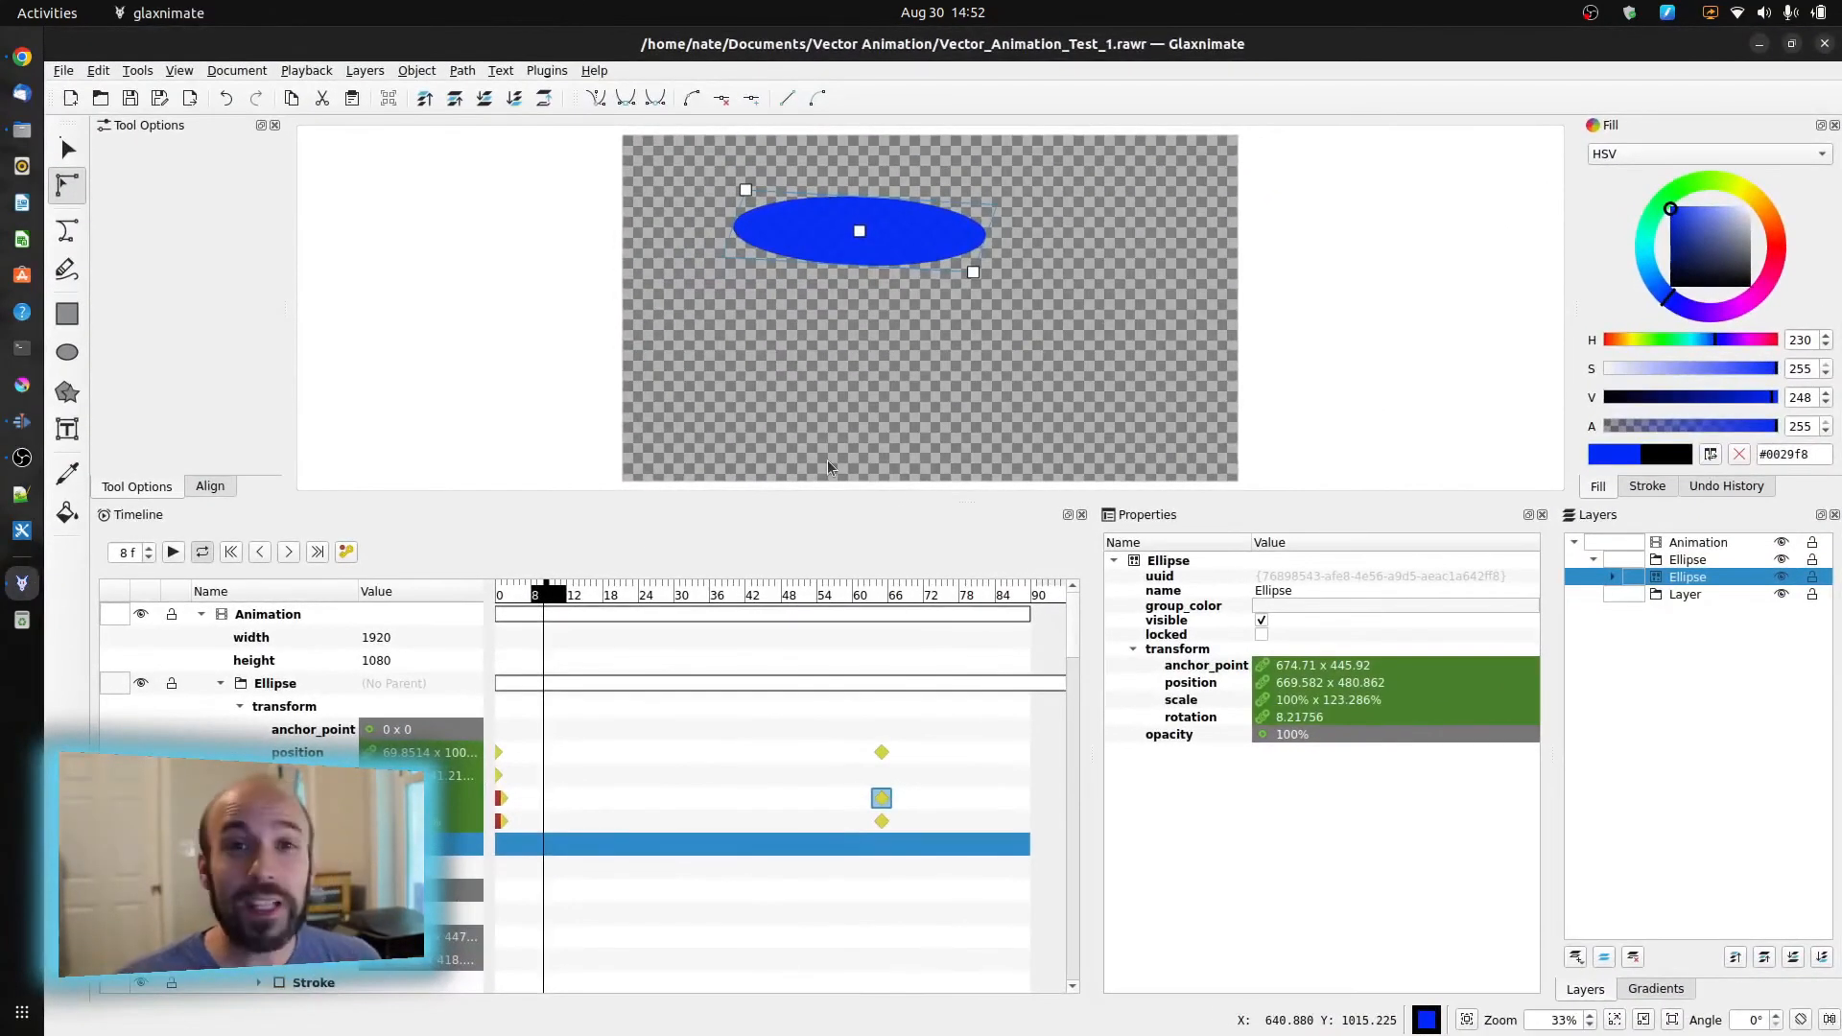